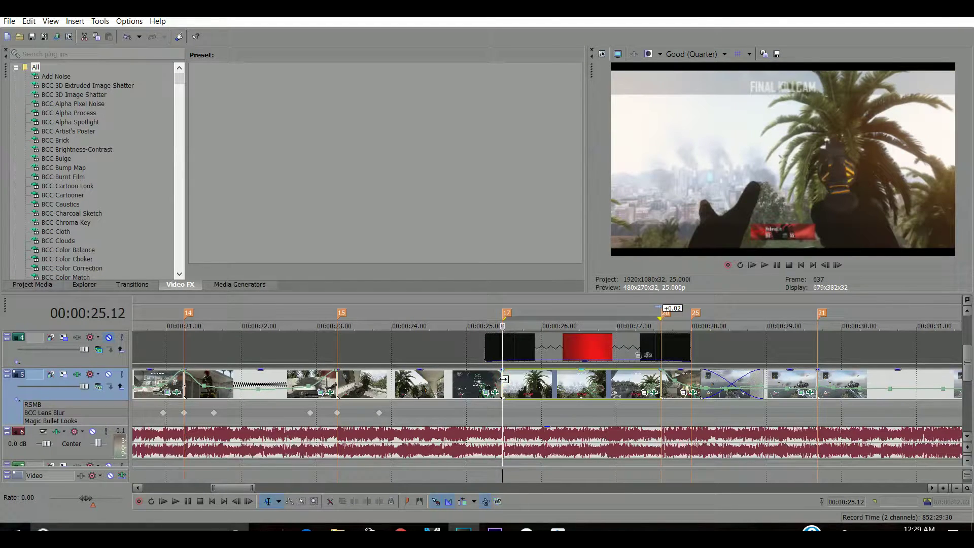
Select the gameplay clip before marker 17 and save the project
left_click(467, 380)
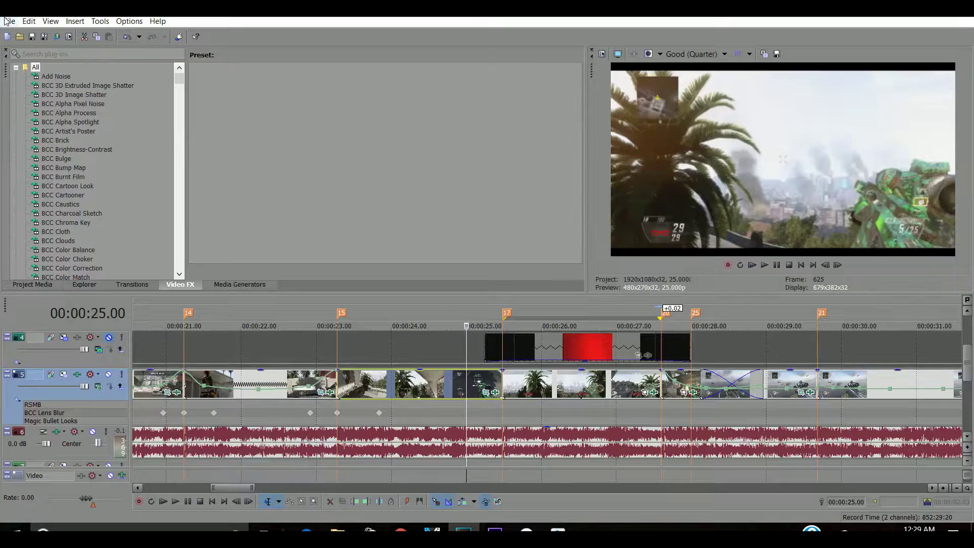
left_click(10, 20)
left_click(23, 80)
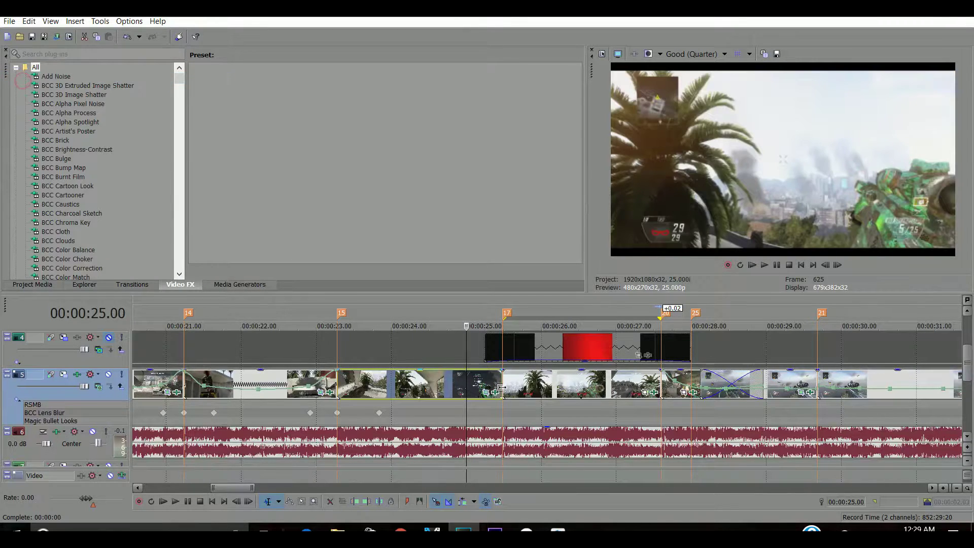
Mute the gameplay video track and listen to the music from marker 17 to just past marker 25
left_click(506, 384)
scroll(571, 446, "up", 3)
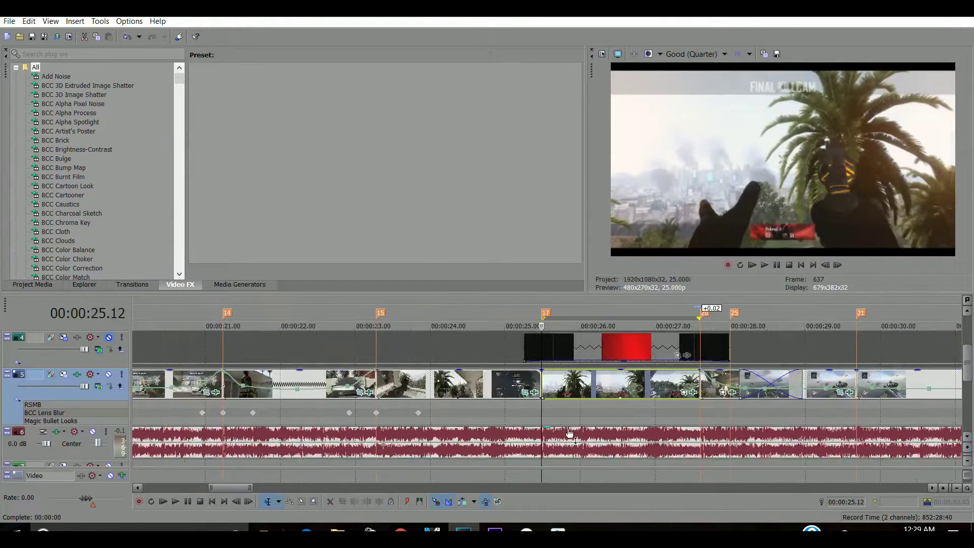
scroll(571, 451, "up", 1)
scroll(570, 451, "down", 1)
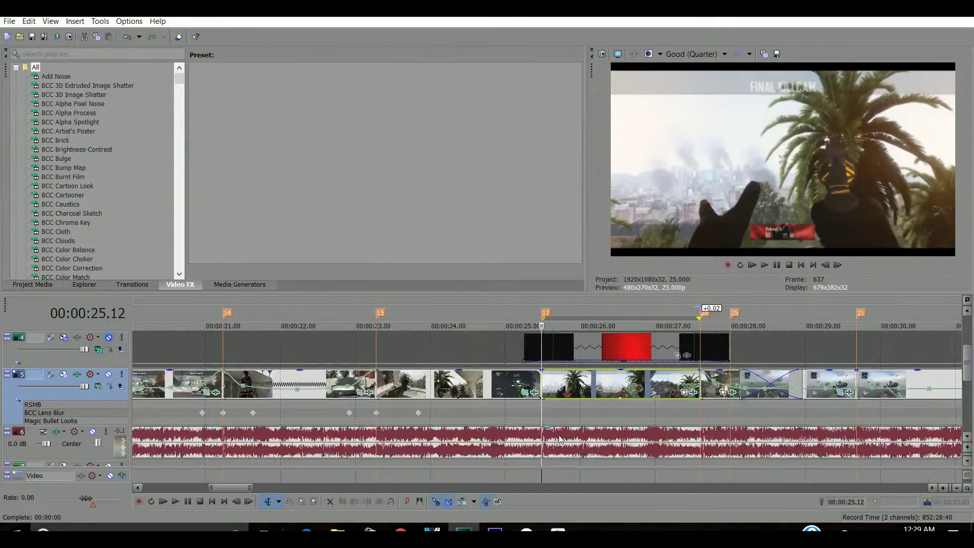
scroll(558, 439, "down", 5)
scroll(551, 439, "up", 3)
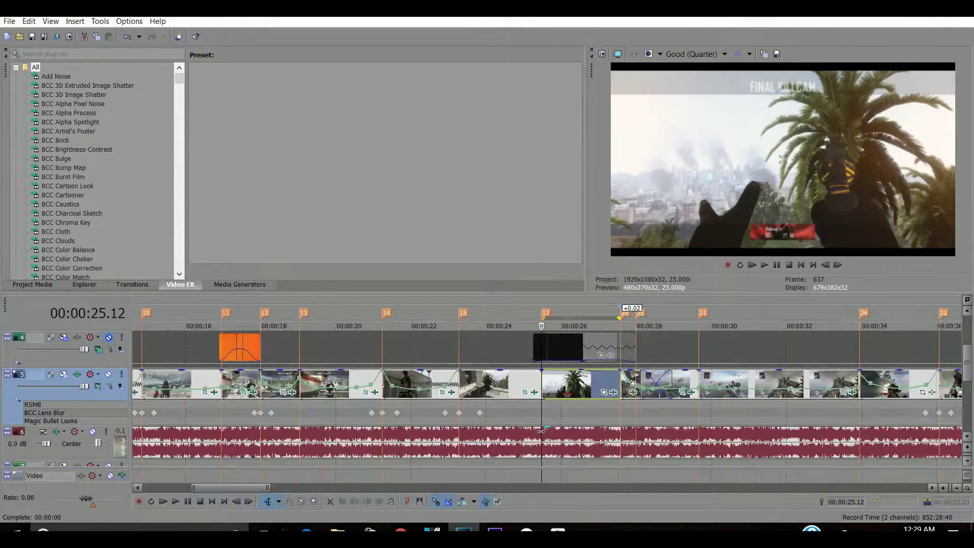
scroll(545, 438, "up", 3)
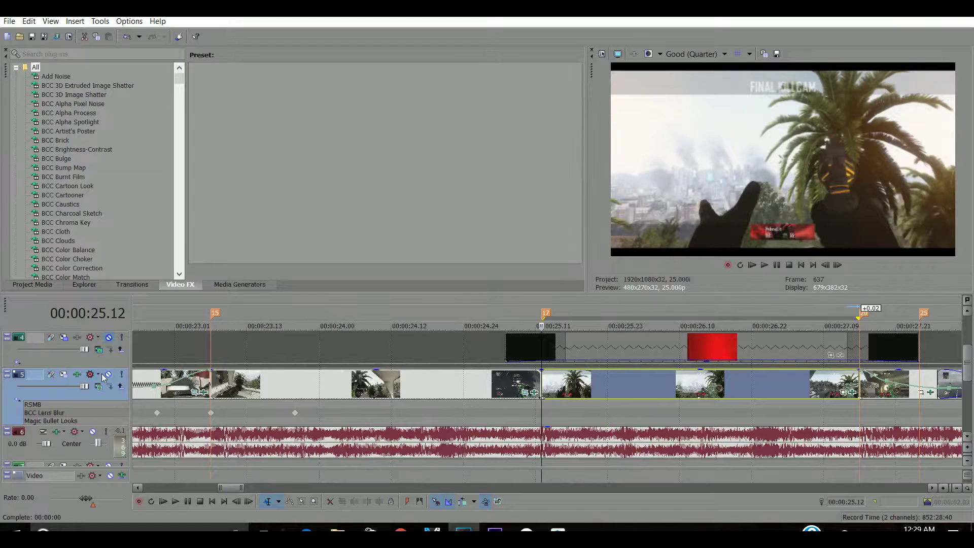
scroll(573, 404, "down", 3)
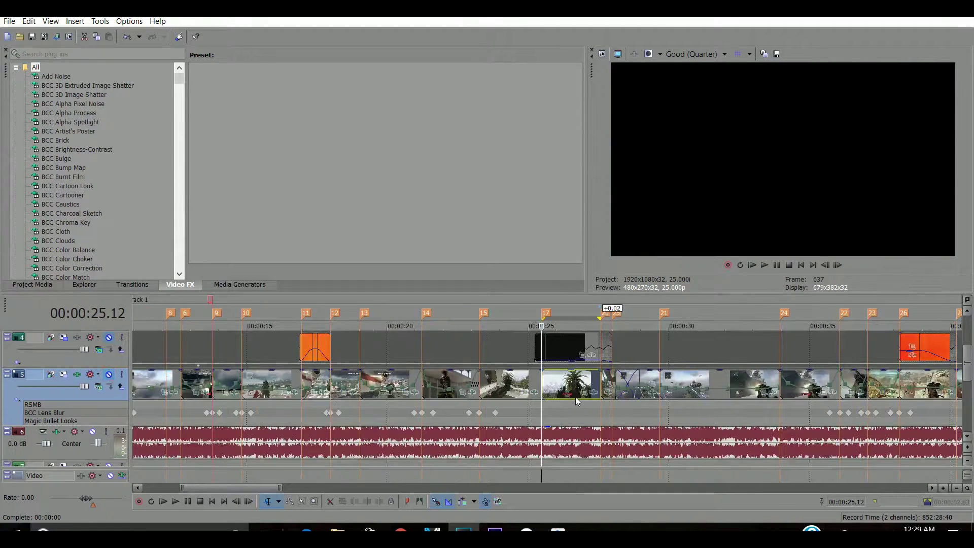
key("space")
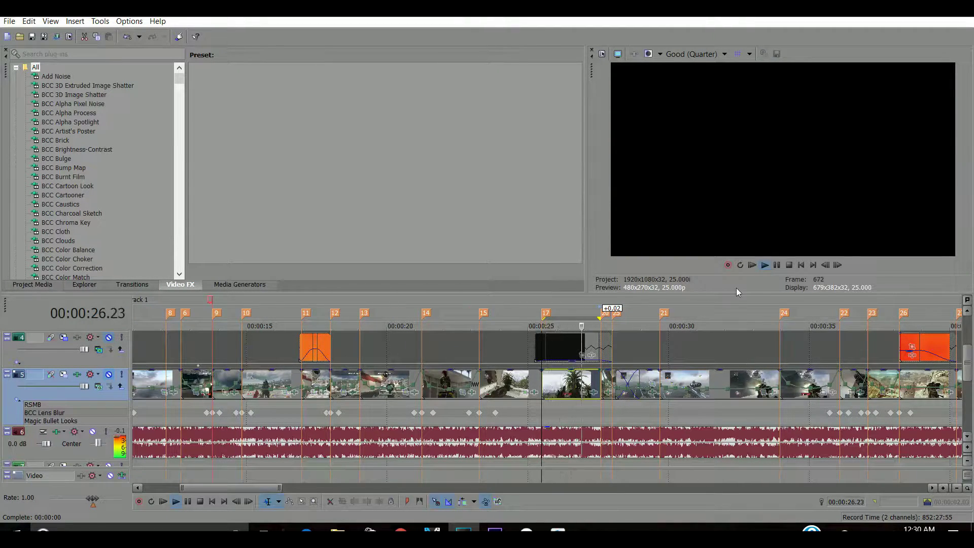
left_click(776, 264)
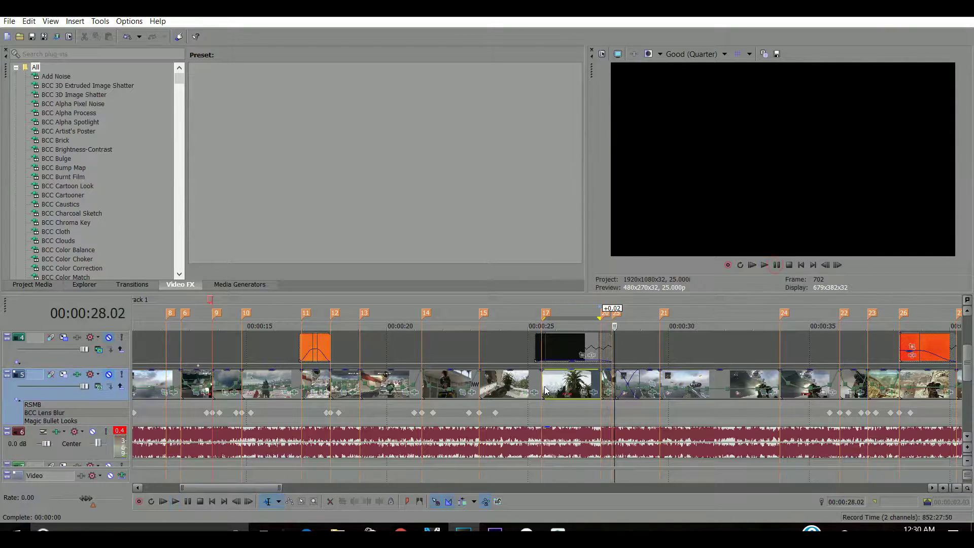
Add a timeline marker on the music beat at 00:00:26.00, between markers 17 and 20
scroll(544, 391, "up", 3)
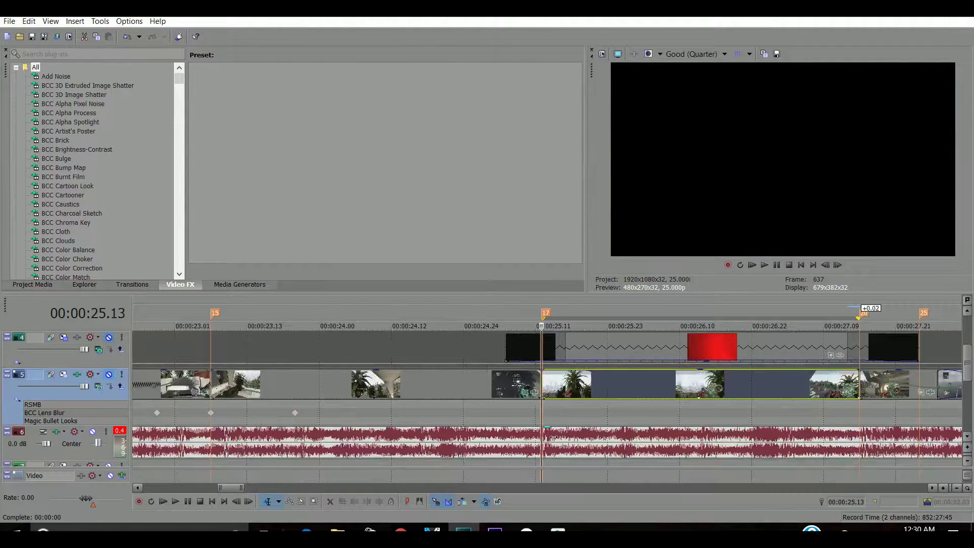
left_click_drag(553, 437, 860, 432)
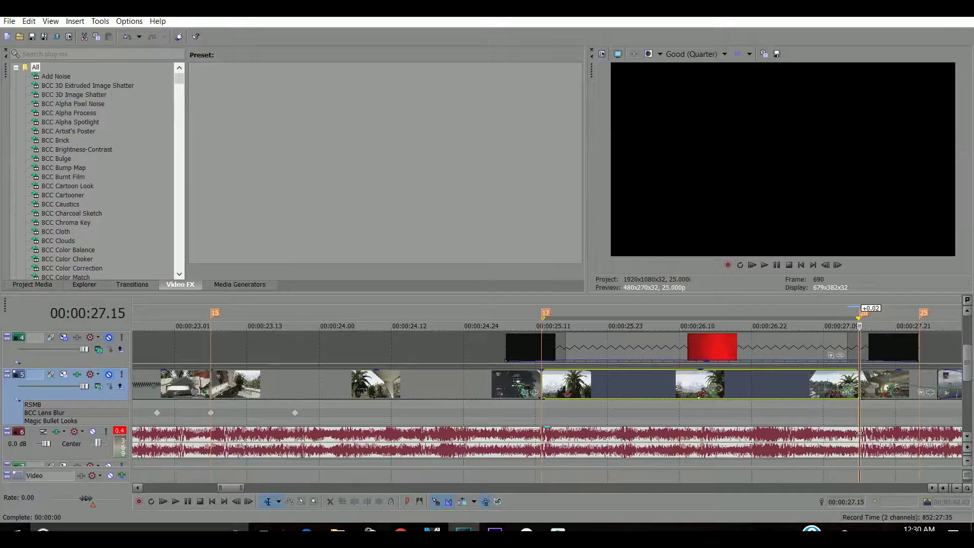
scroll(859, 432, "down", 2)
scroll(545, 442, "up", 2)
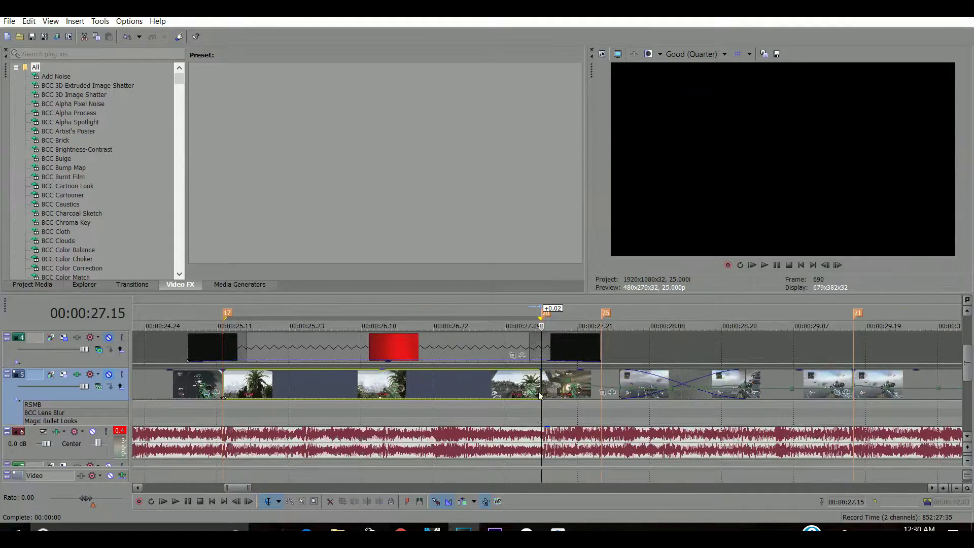
left_click(299, 440)
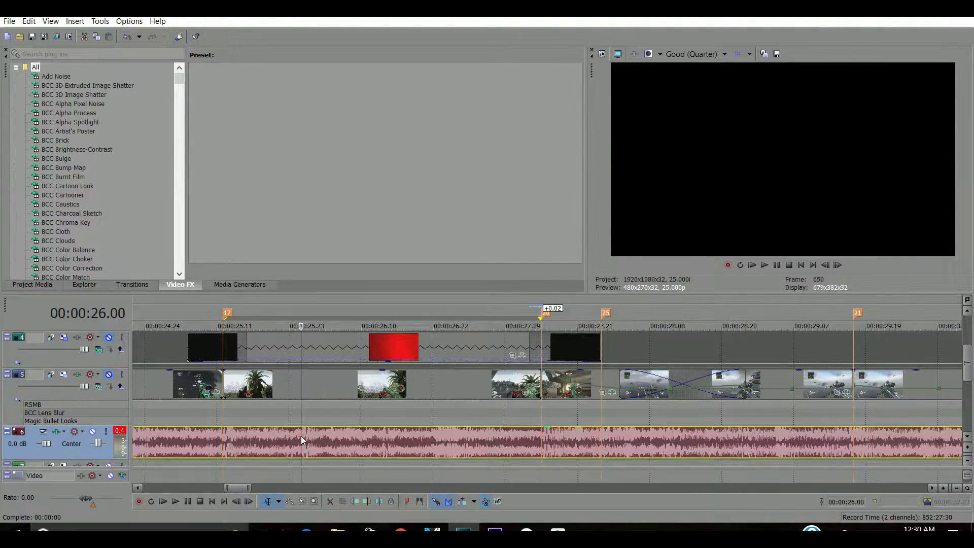
scroll(391, 409, "up", 1)
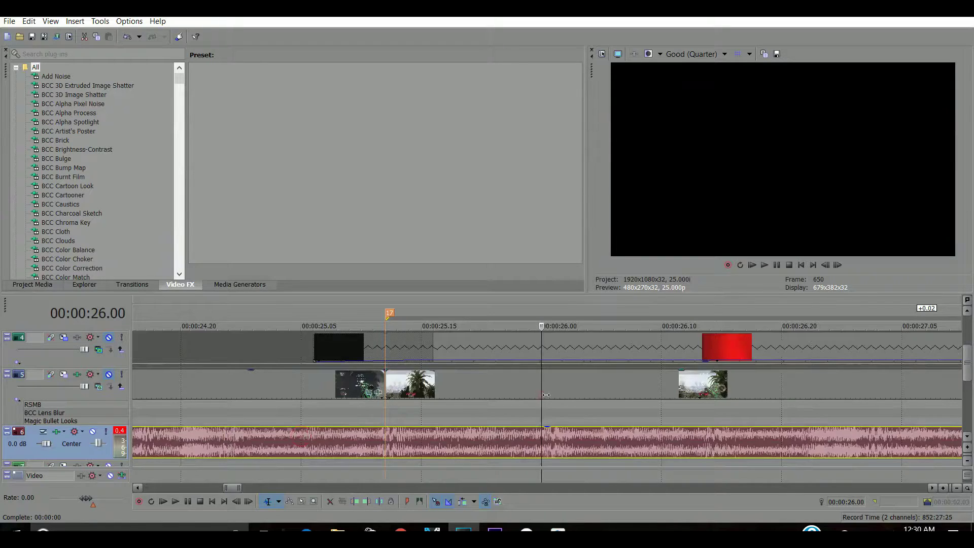
scroll(546, 395, "down", 1)
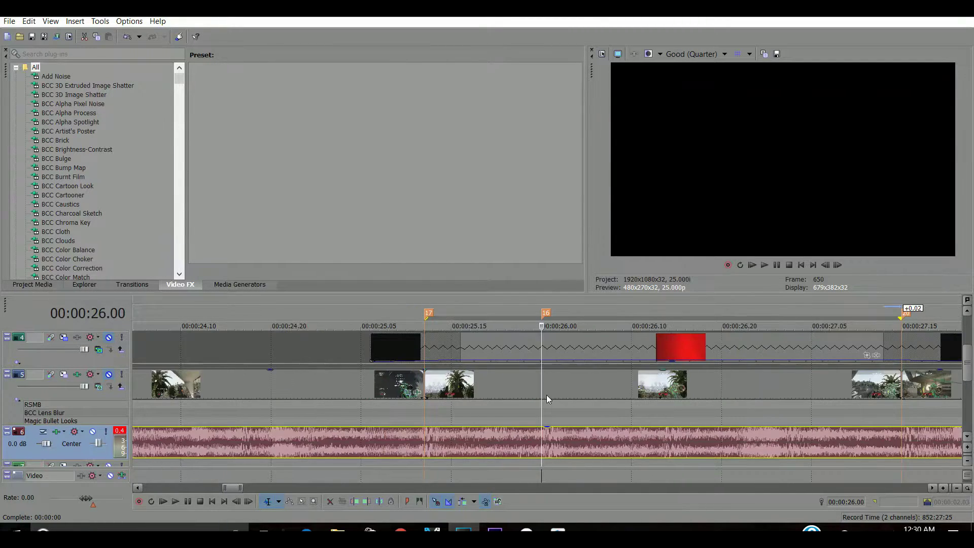
Play the music from the 00:00:26.00 marker and add markers on the next two beats before marker 20
left_click(766, 266)
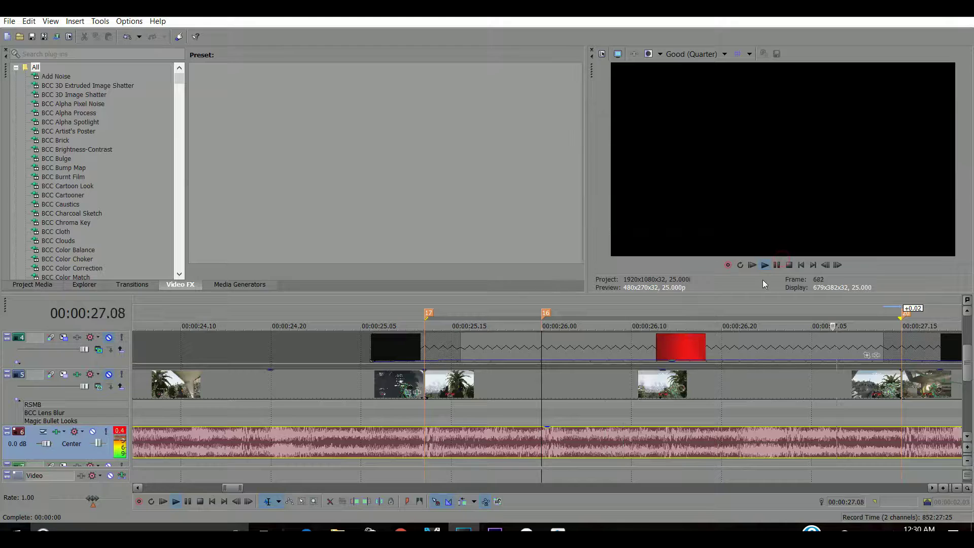
left_click(777, 265)
scroll(499, 412, "down", 4)
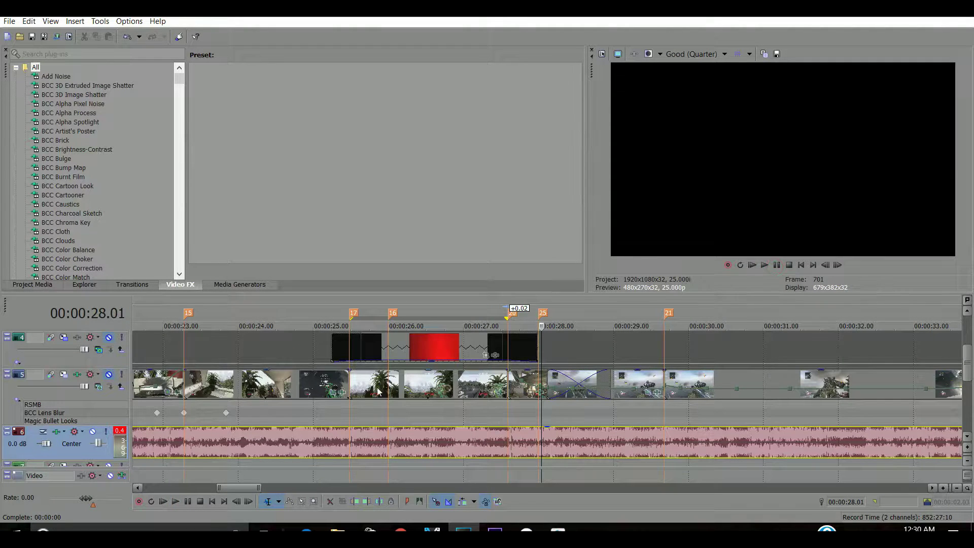
left_click(388, 391)
key("space")
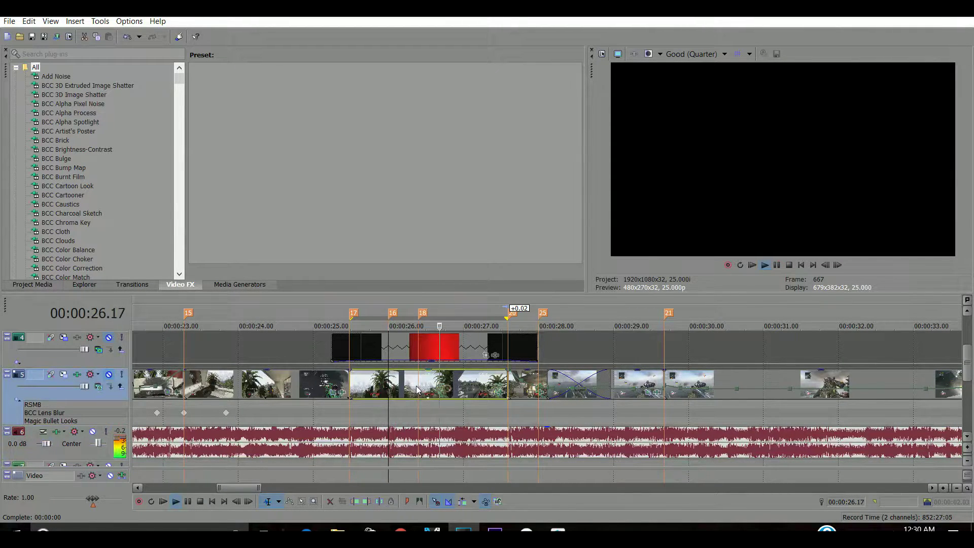
key("m")
key("space")
left_click(421, 392)
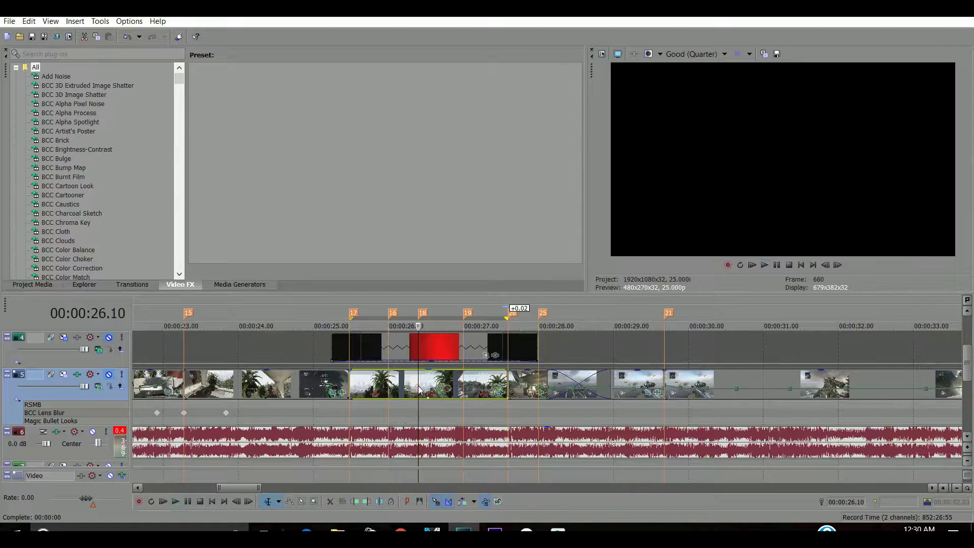
Align markers 18 and 19 with the waveform beats at about 00:00:26.14 and 00:00:27.02, checking them by playback
scroll(540, 376, "up", 5)
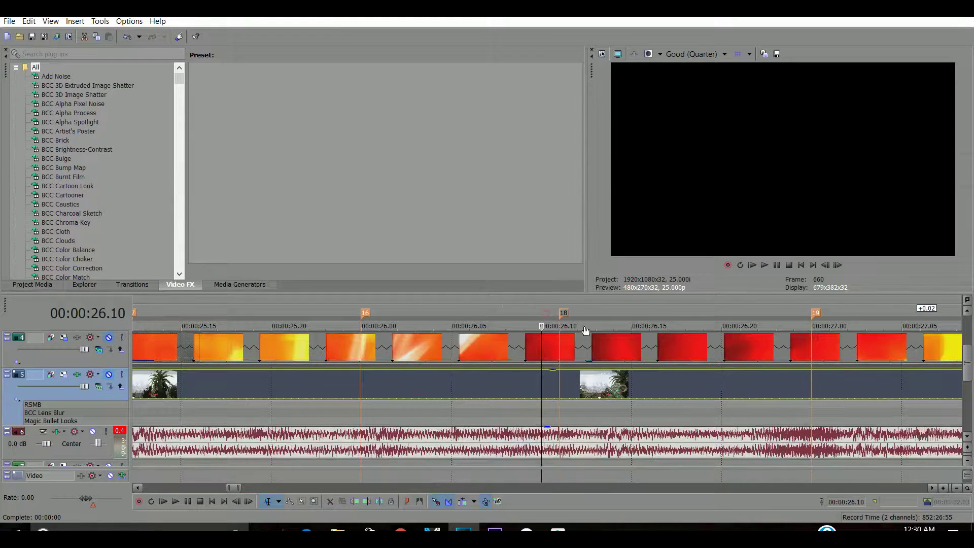
scroll(649, 373, "down", 3)
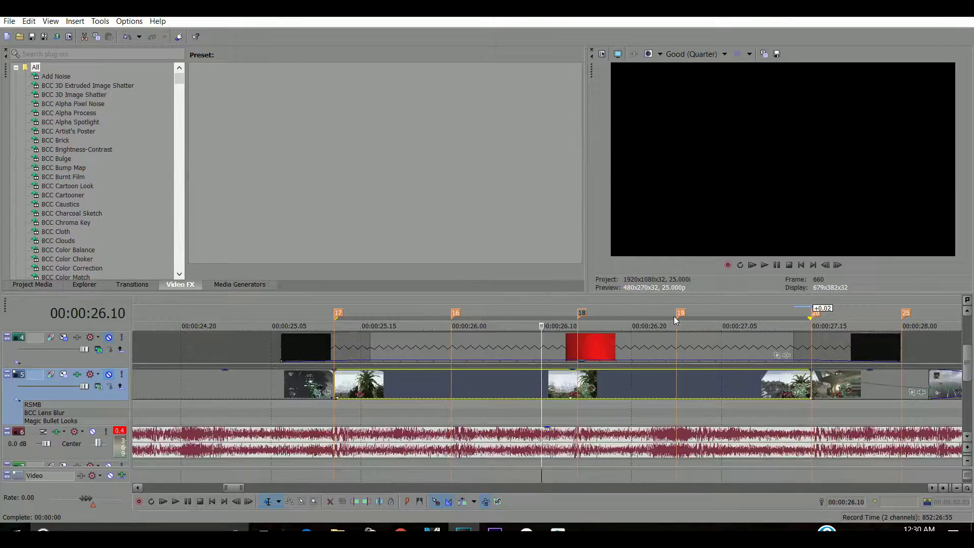
left_click_drag(680, 314, 700, 322)
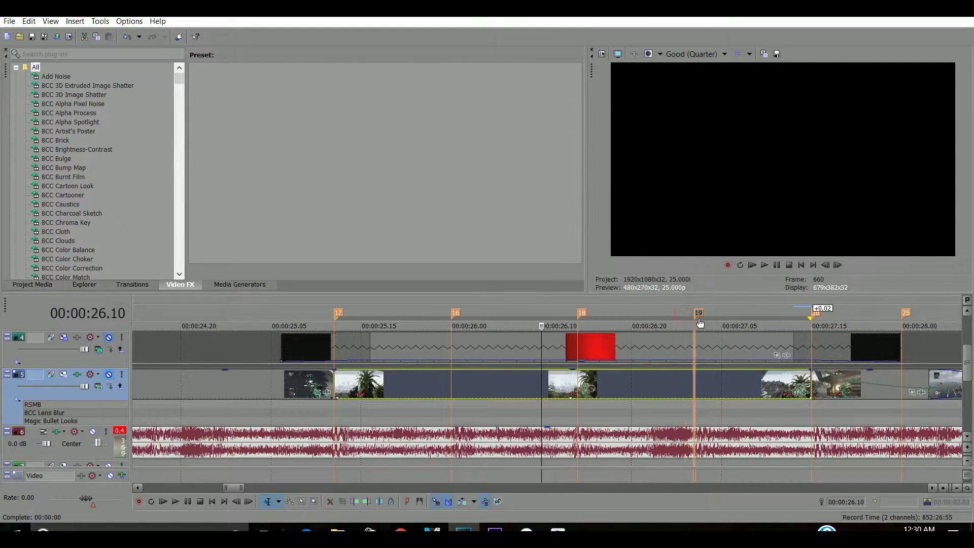
left_click(695, 387)
key("space")
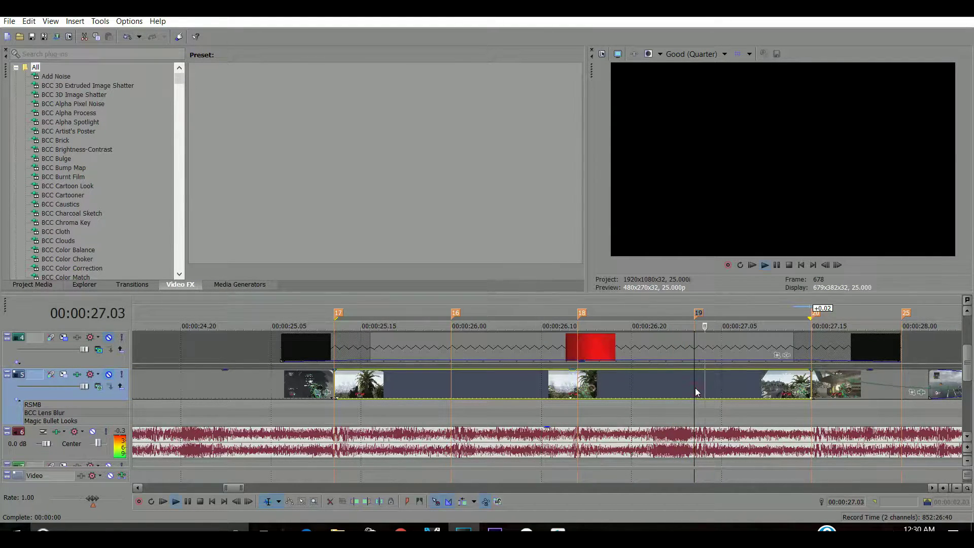
key("space")
left_click(579, 391)
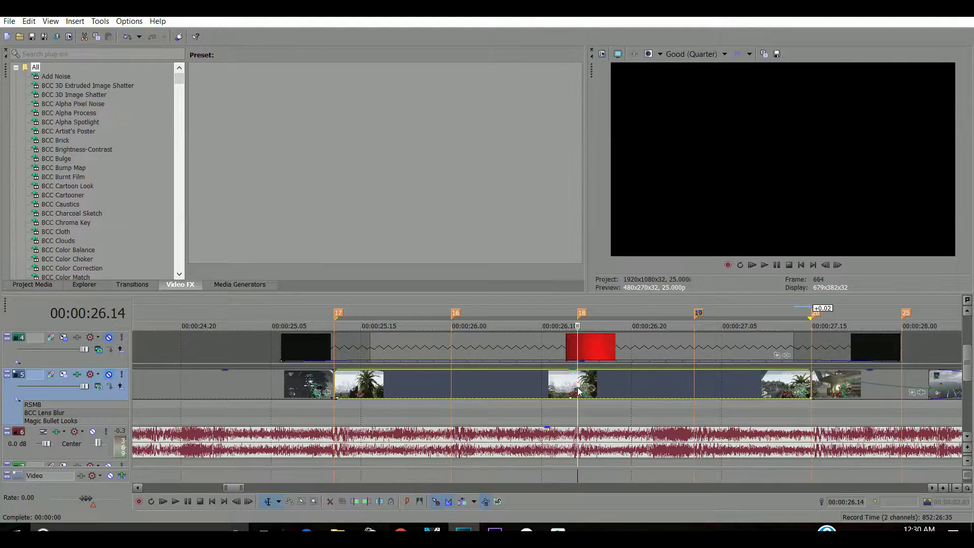
left_click_drag(581, 317, 576, 320)
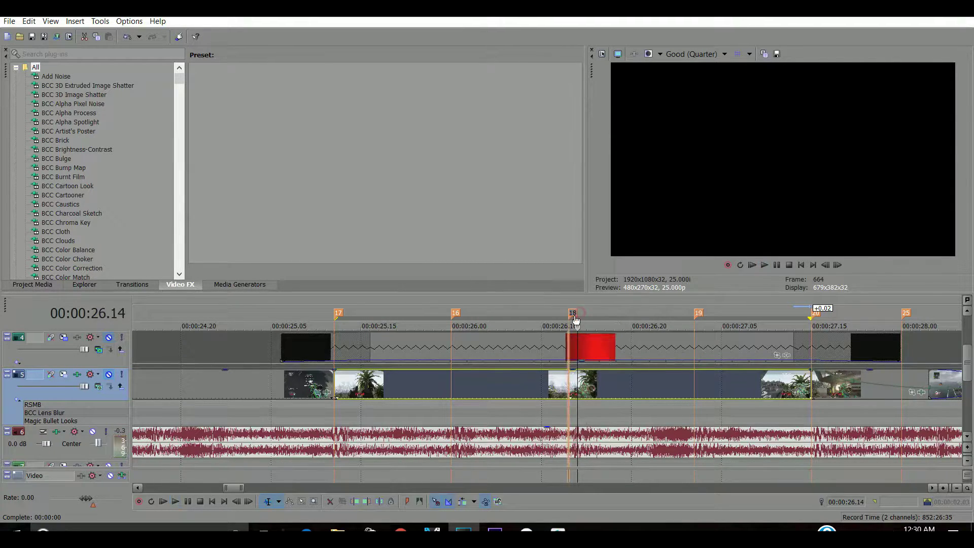
left_click_drag(576, 317, 583, 320)
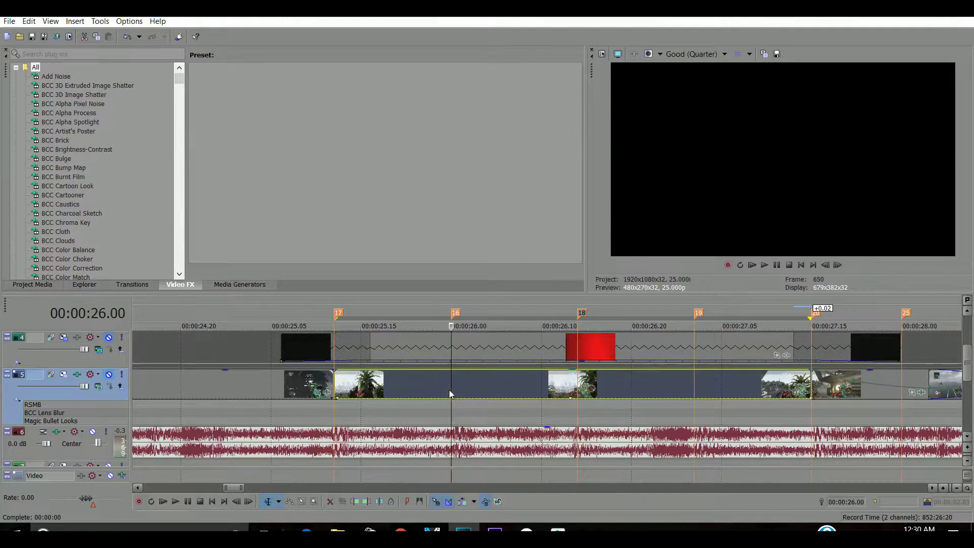
Unmute the gameplay video track and insert a velocity envelope on the clip that starts at marker 17
scroll(449, 393, "down", 5)
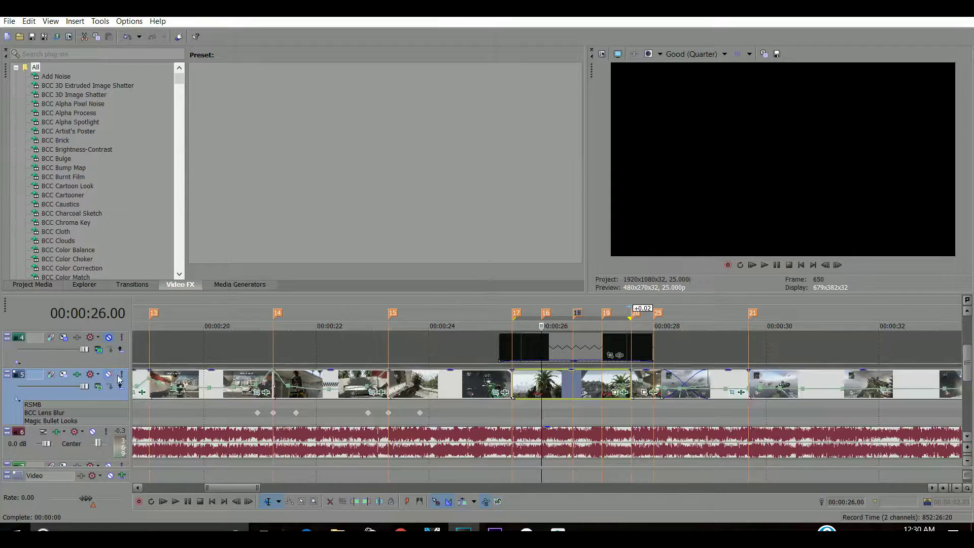
left_click(512, 374)
scroll(539, 386, "up", 4)
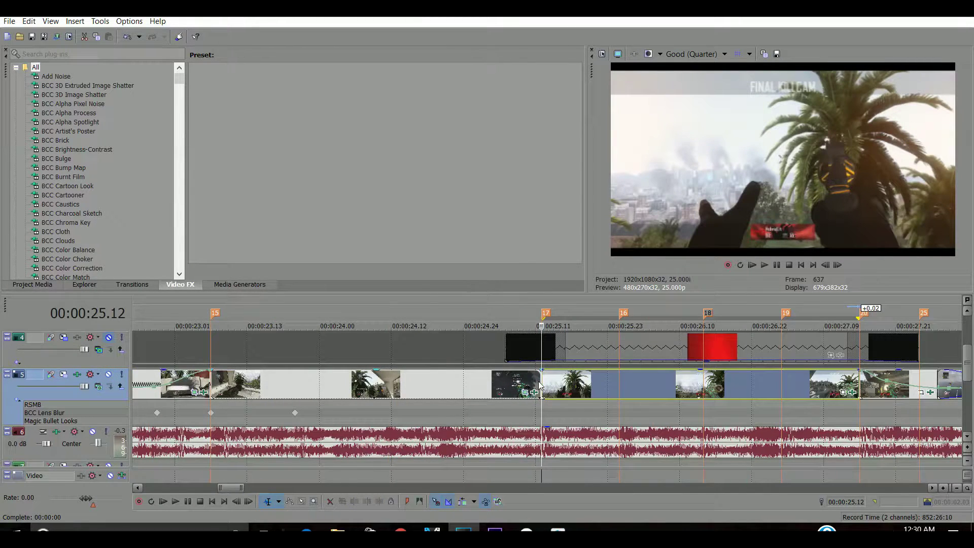
right_click(582, 391)
mouse_move(641, 400)
left_click(781, 401)
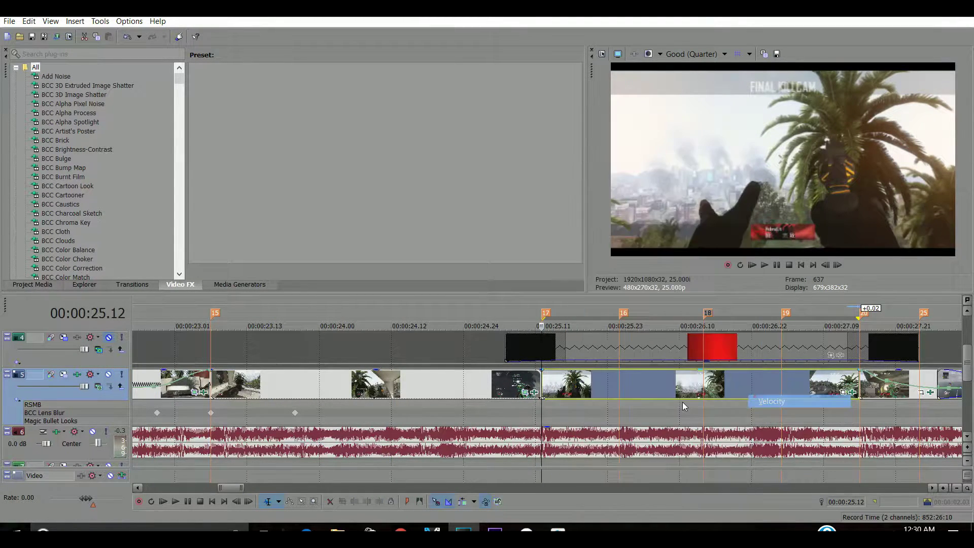
Raise the velocity at the clip's start to about 224% and shape the envelope's slope just after it
scroll(552, 403, "up", 3)
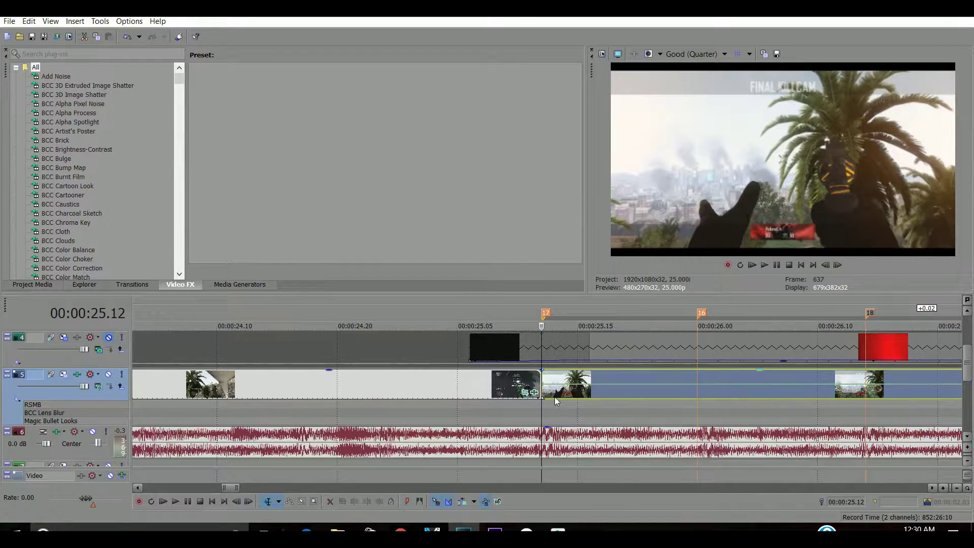
left_click(581, 389)
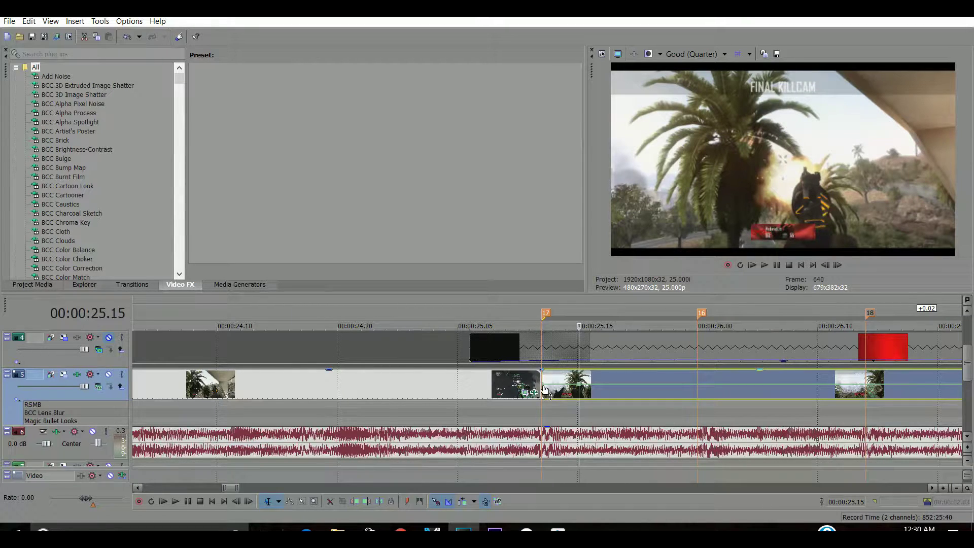
left_click_drag(544, 389, 532, 381)
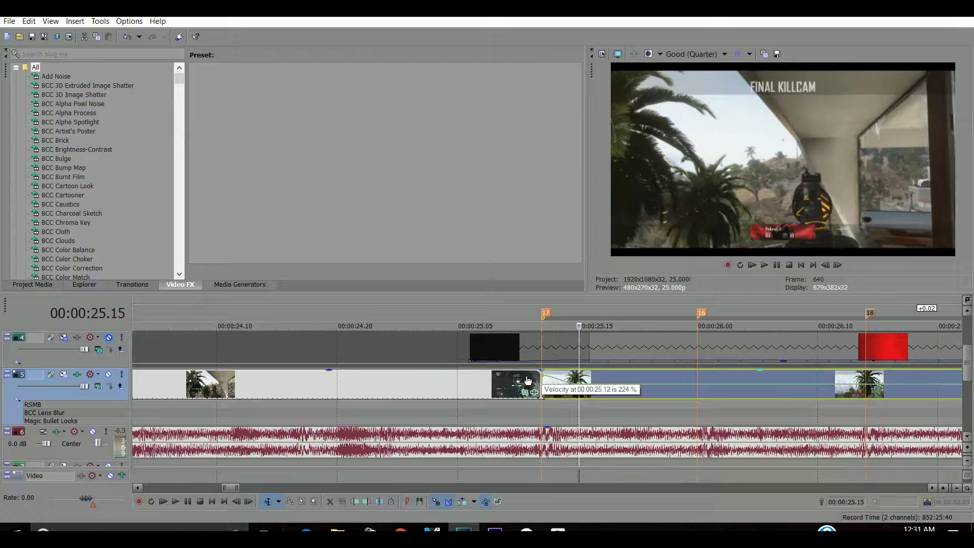
left_click_drag(528, 380, 565, 387)
left_click(565, 382)
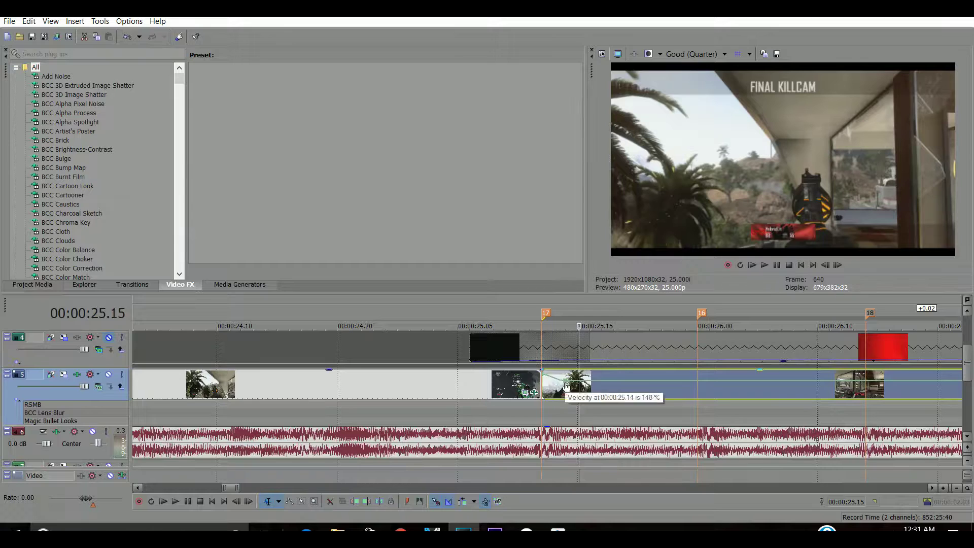
Add a low velocity point between markers 17 and 16 and set the descending segment leading to it to Fast Fade
scroll(607, 387, "down", 1)
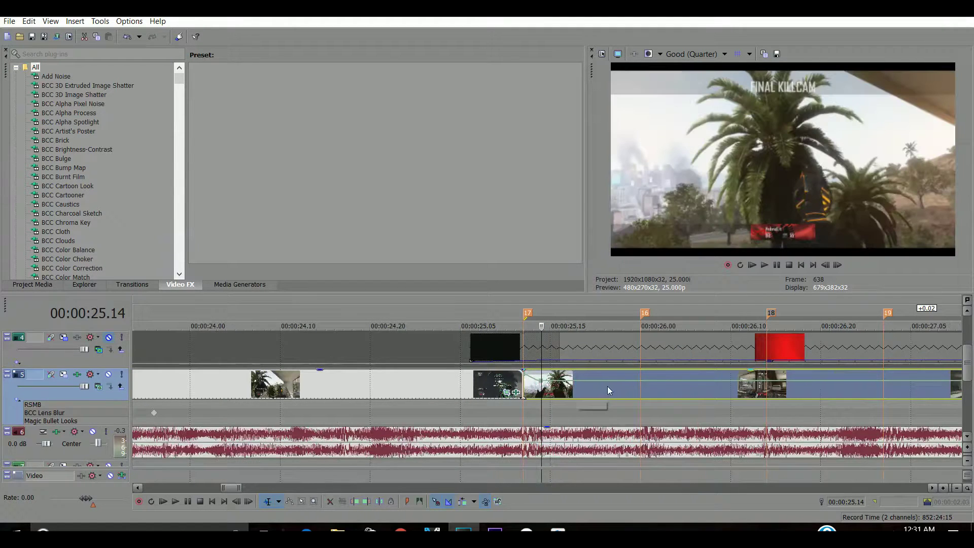
double_click(580, 383)
mouse_move(580, 383)
left_mouse_down()
mouse_move(591, 390)
mouse_move(581, 389)
left_mouse_up()
right_click(542, 381)
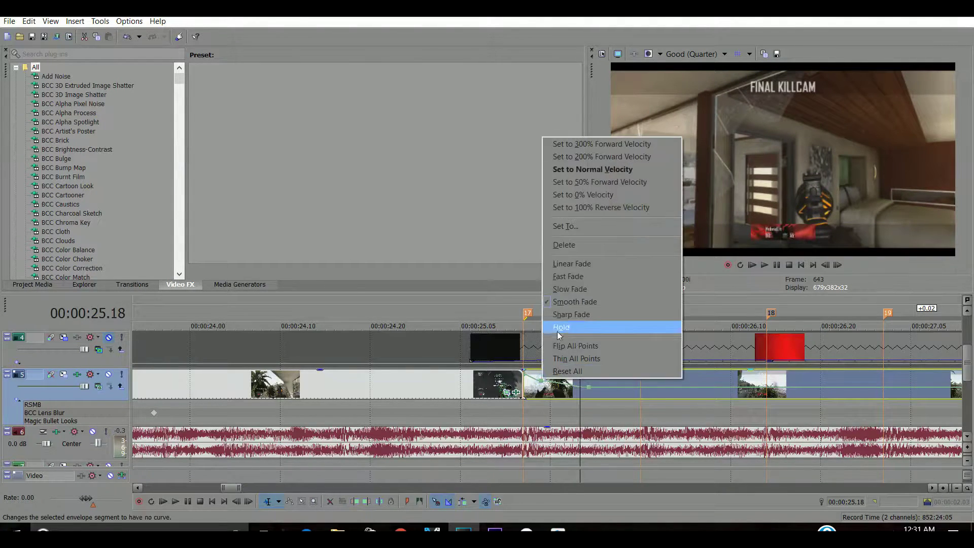
left_click(572, 272)
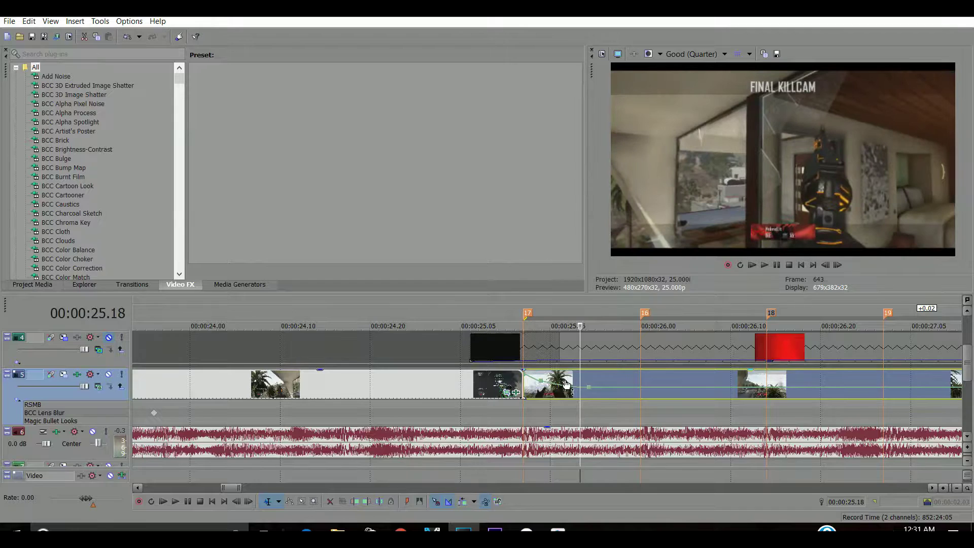
Shape a Slow Fade rise from about 59% at 00:00:25.19 through 141% at 00:00:25.22 to a velocity peak at marker 16
double_click(602, 388)
mouse_move(602, 388)
left_mouse_down()
mouse_move(614, 382)
mouse_move(585, 393)
left_mouse_up()
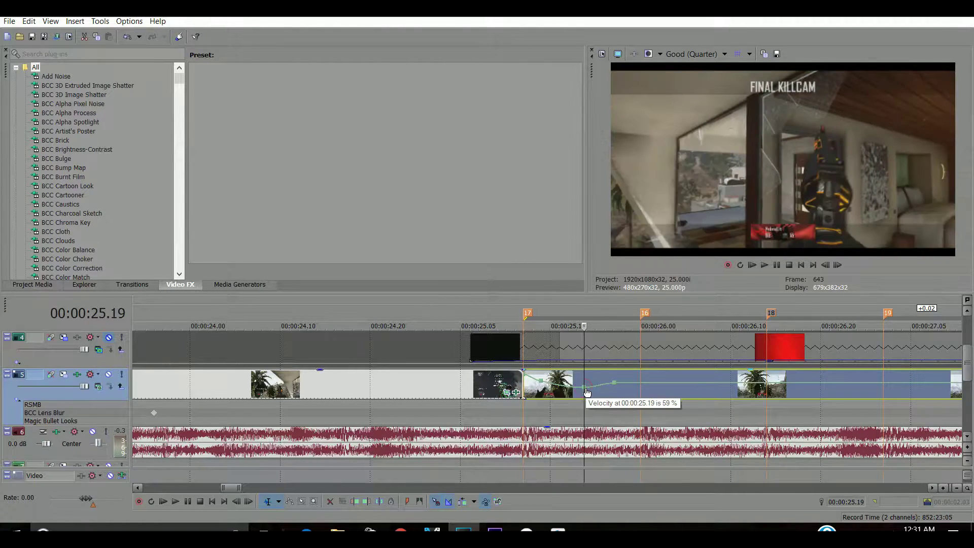
right_click(587, 391)
left_click(621, 300)
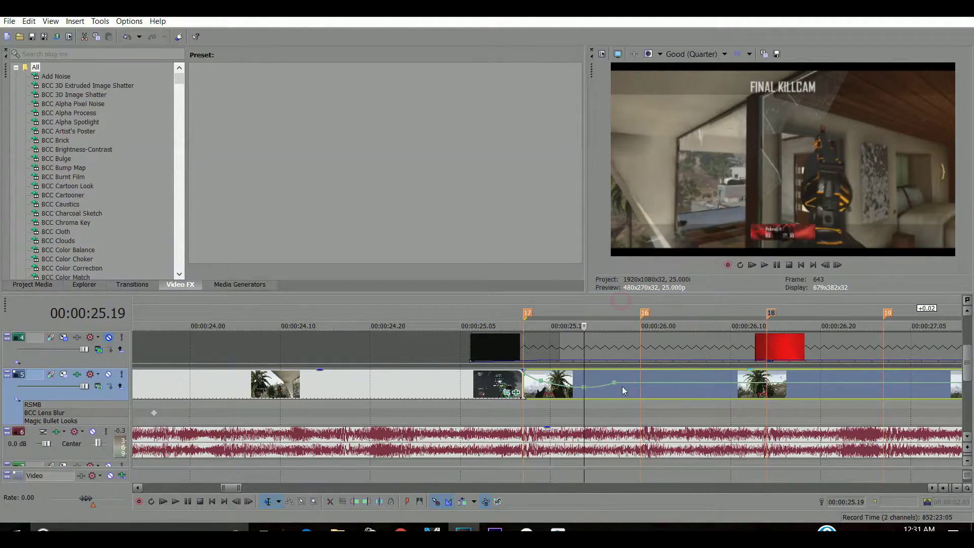
left_click_drag(623, 391, 638, 371)
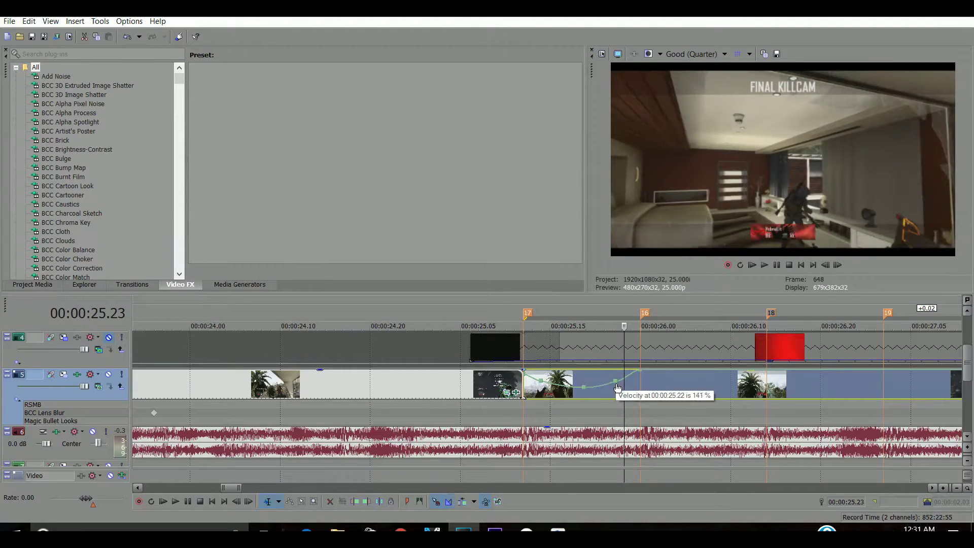
left_click(640, 379)
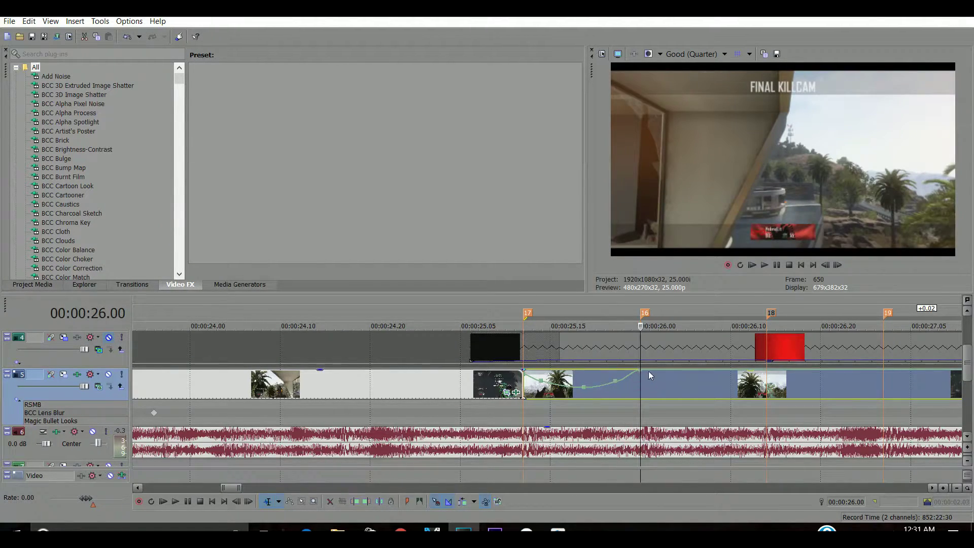
Shape a Fast Fade velocity drop after marker 16, from about 210% at 00:00:26.02 to about 121% at 00:00:26.07
left_click(653, 375)
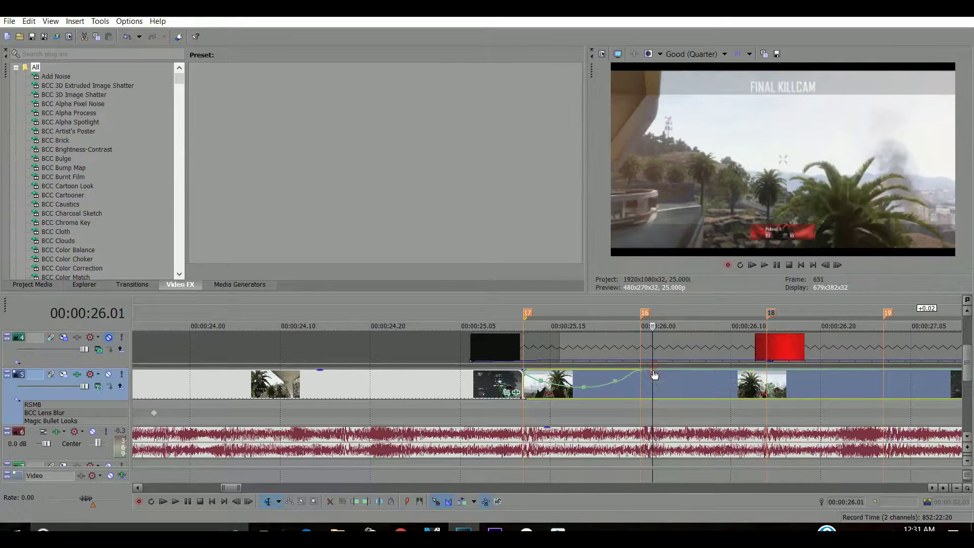
left_click_drag(659, 377, 663, 380)
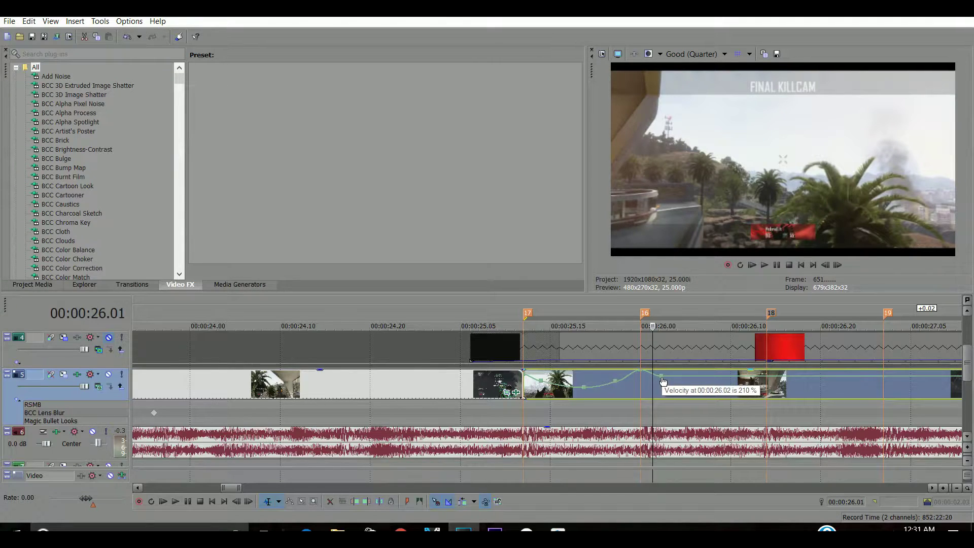
left_click(663, 383)
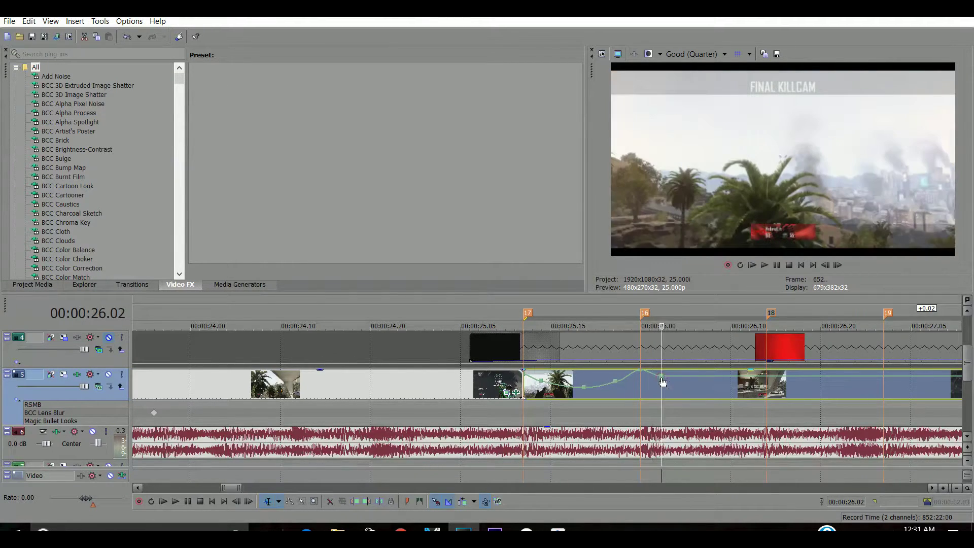
scroll(663, 383, "up", 2)
scroll(547, 388, "down", 4)
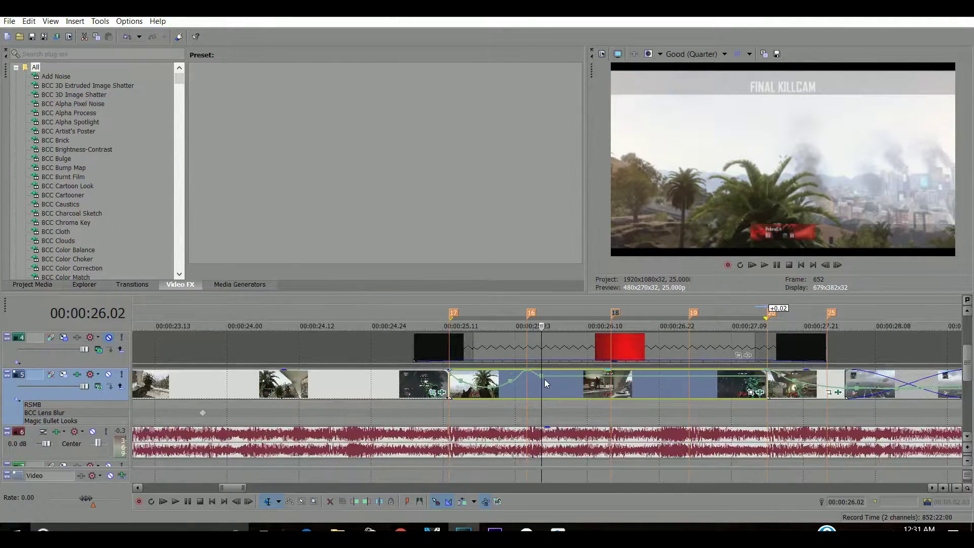
scroll(546, 383, "up", 3)
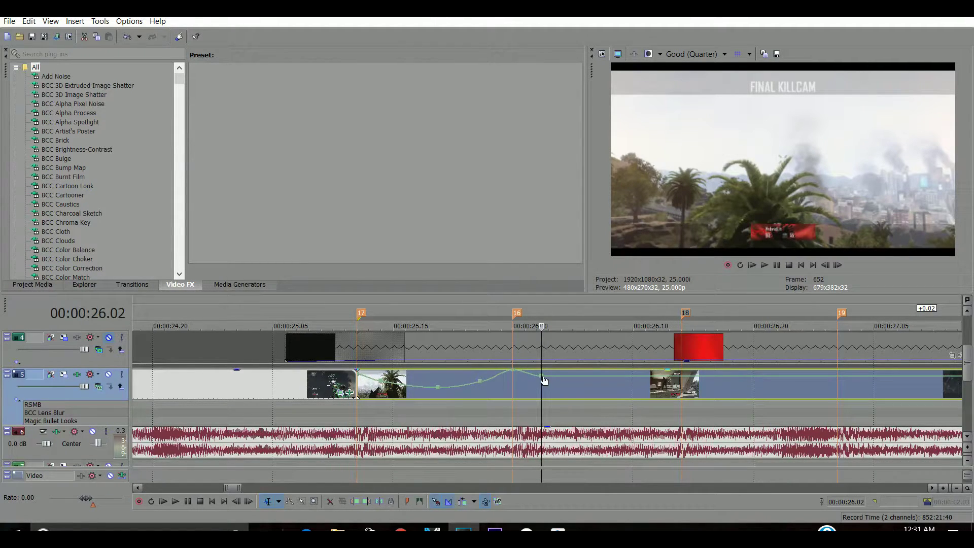
left_click_drag(543, 376, 593, 386)
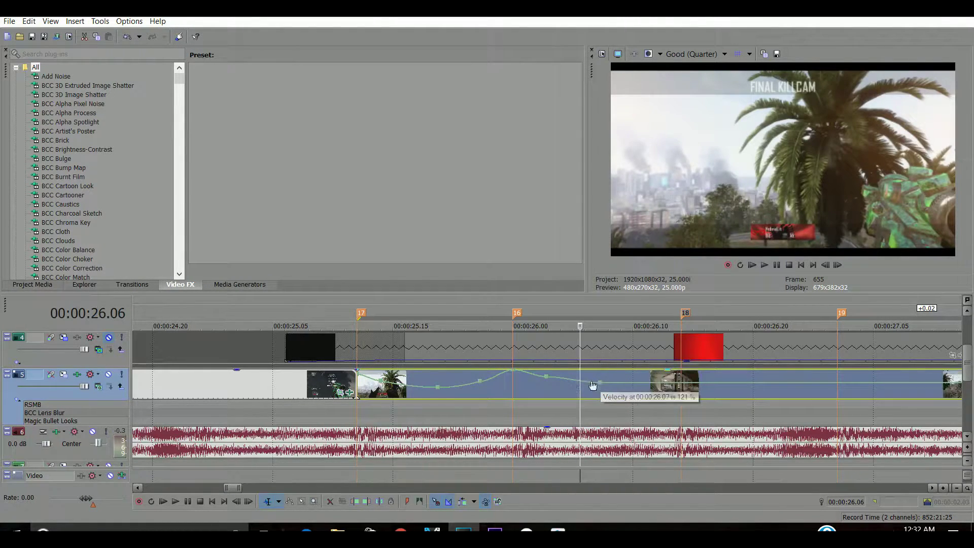
right_click(545, 379)
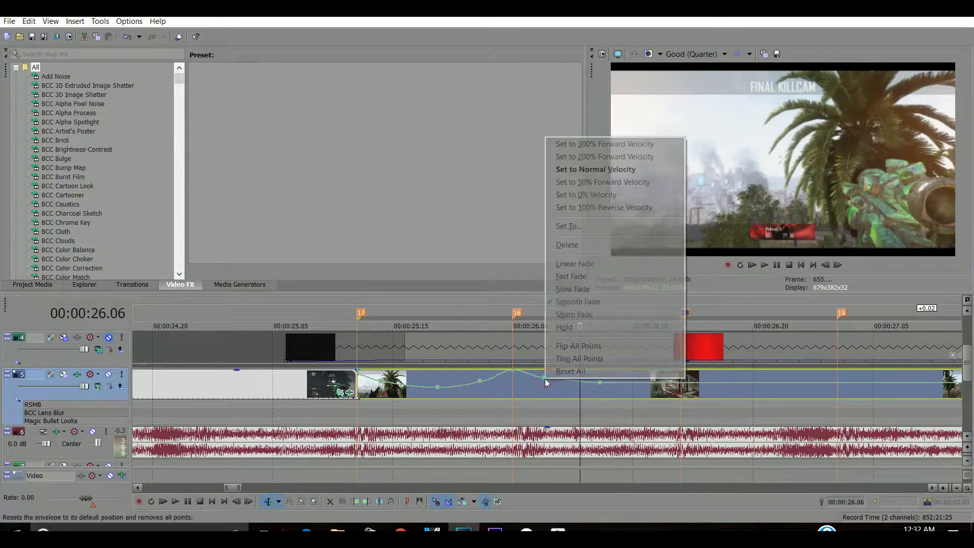
left_click(569, 278)
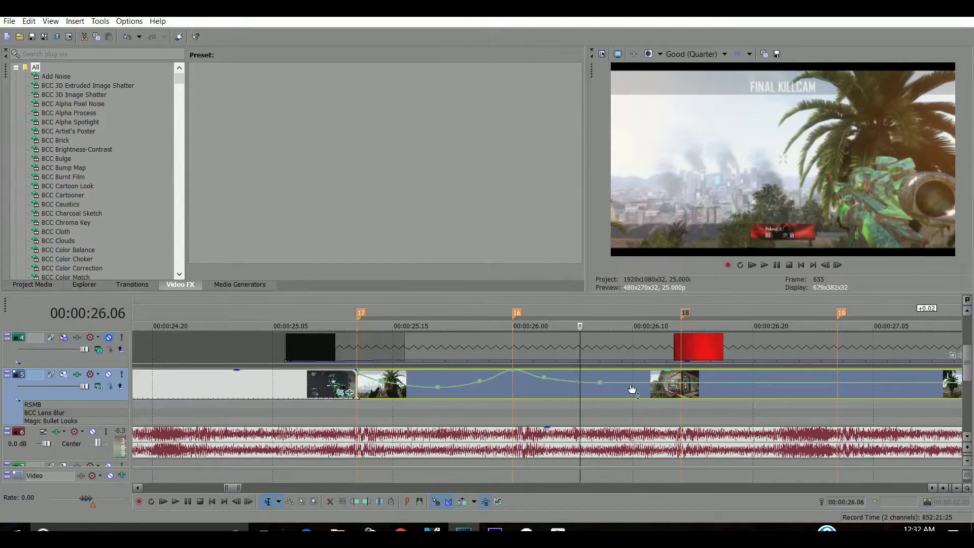
Shape a Slow Fade rise from the dip at 00:00:26.07 to a 300% velocity peak at marker 18
left_click_drag(631, 388, 601, 384)
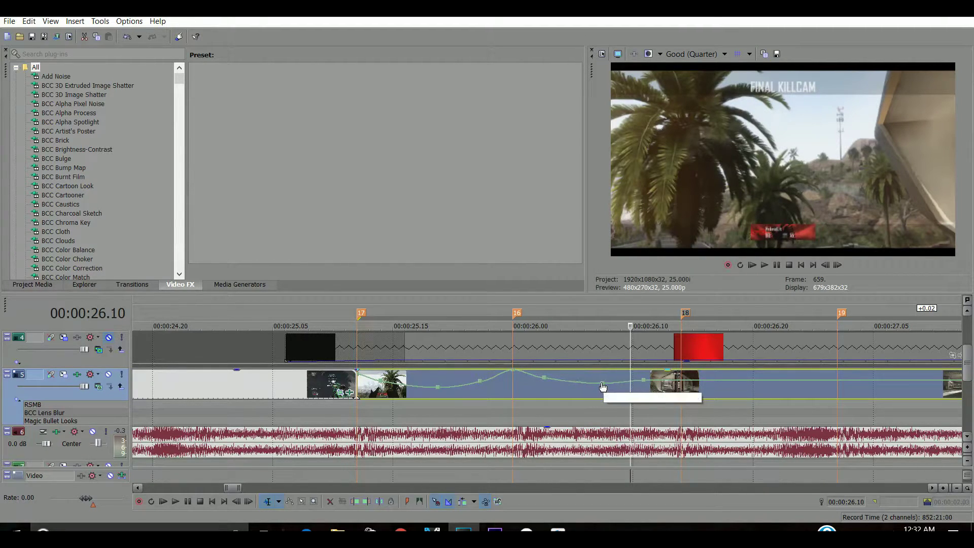
right_click(601, 382)
left_click(651, 292)
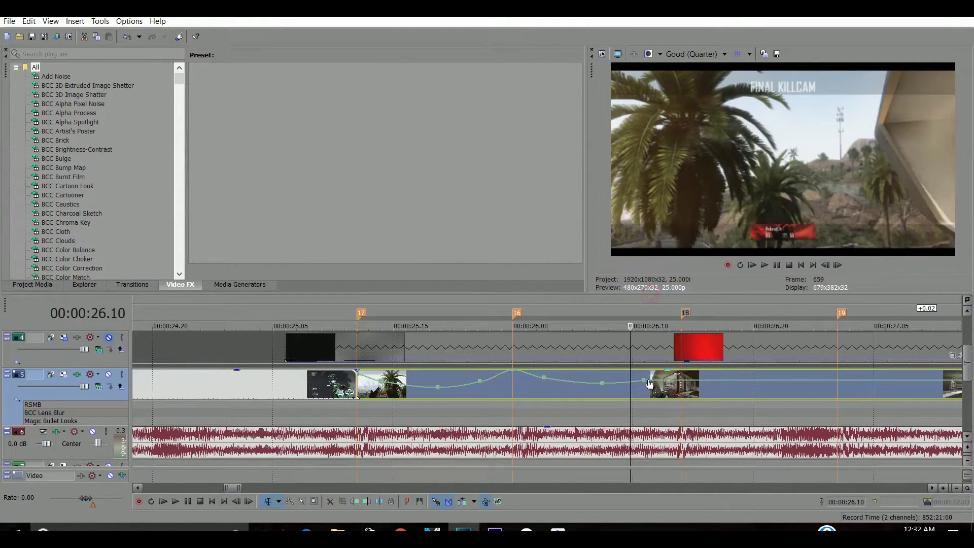
left_click(680, 382)
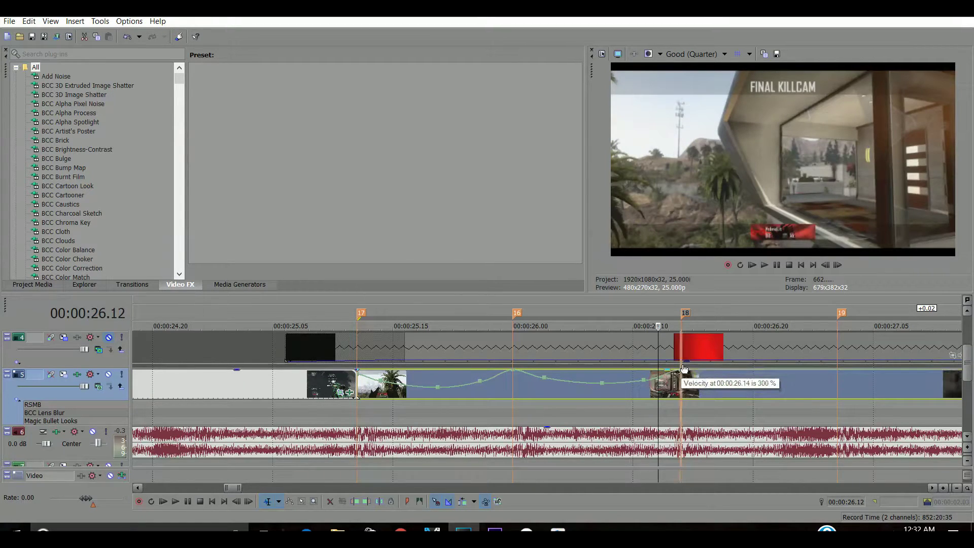
Add a lower velocity point just after marker 18 and set the segment following it to Fast Fade
scroll(680, 382, "down", 3)
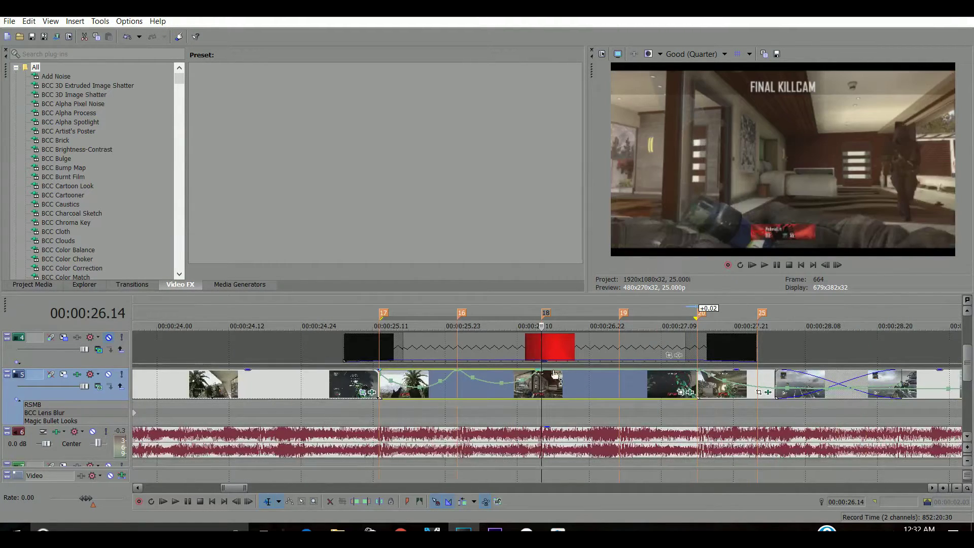
double_click(547, 371)
mouse_move(547, 371)
left_mouse_down()
mouse_move(574, 384)
mouse_move(558, 381)
left_mouse_up()
right_click(557, 382)
left_click(598, 276)
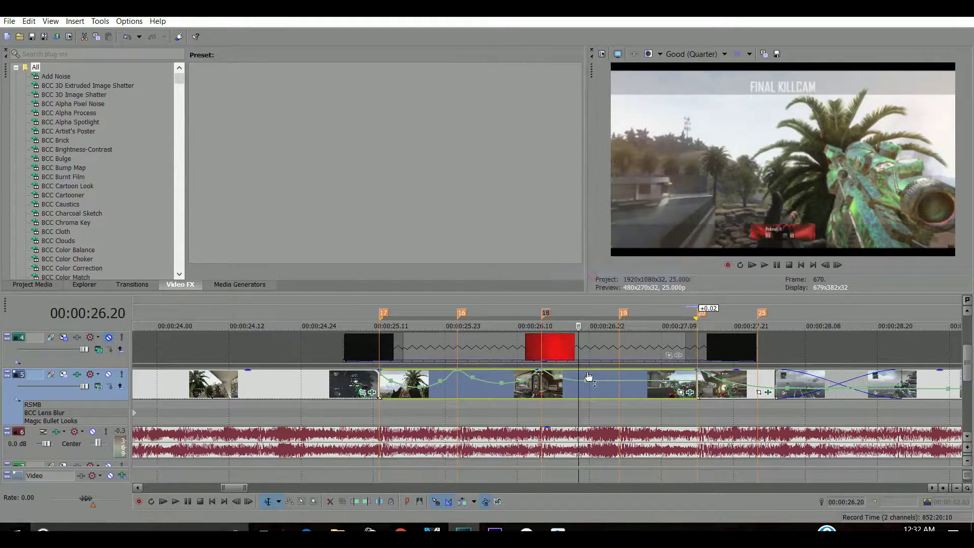
Add a velocity dip between markers 18 and 19, and deepen the dips on both sides of marker 18
left_click_drag(586, 381, 589, 384)
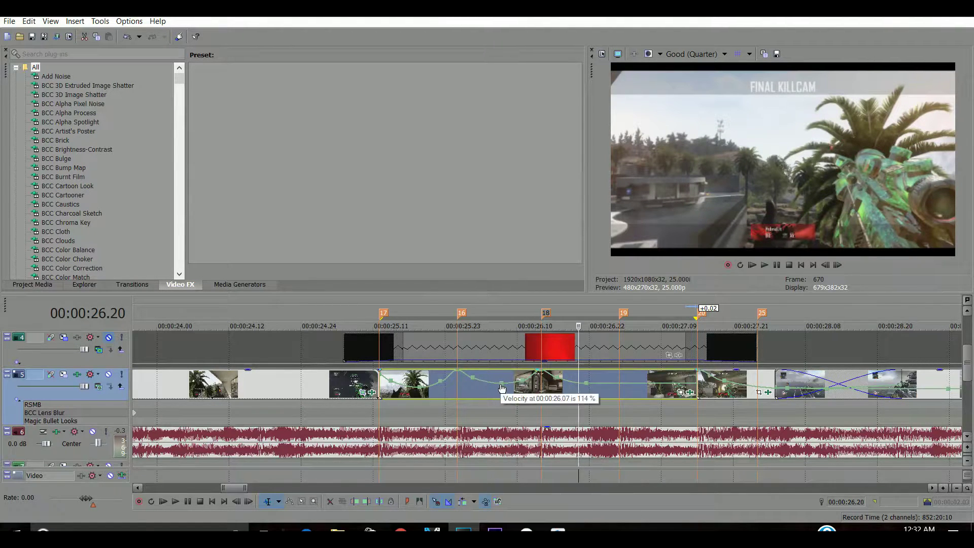
left_click_drag(501, 388, 501, 391)
mouse_move(587, 384)
left_mouse_down()
mouse_move(559, 382)
mouse_move(584, 389)
left_mouse_up()
Shape a Slow Fade rise from the dip through about 141% at 00:00:26.24 to a velocity peak at marker 19
left_click(596, 391)
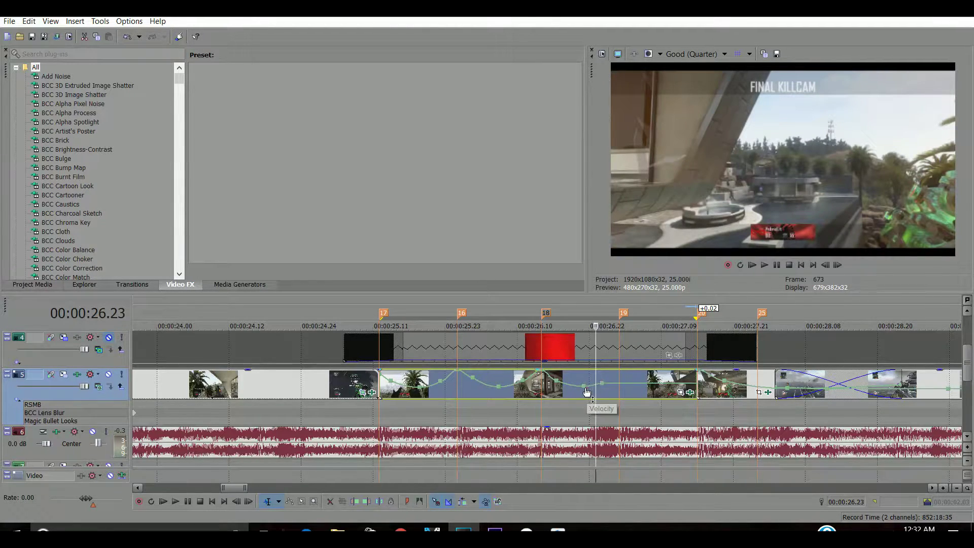
right_click(584, 391)
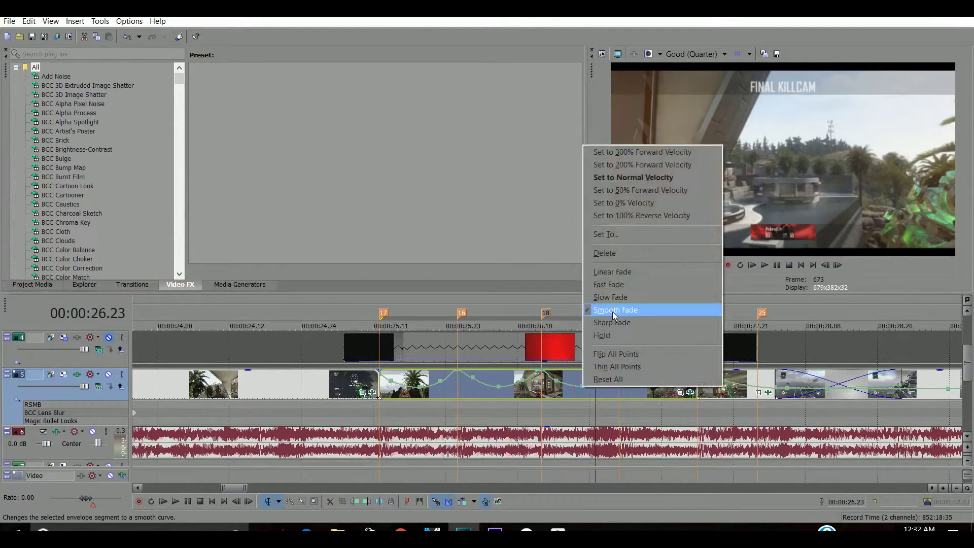
left_click(610, 298)
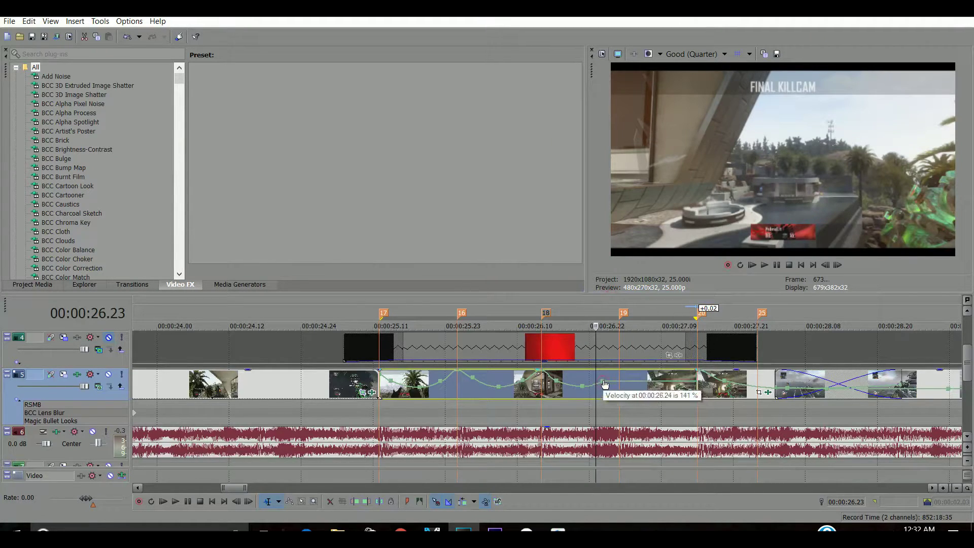
left_click(611, 381)
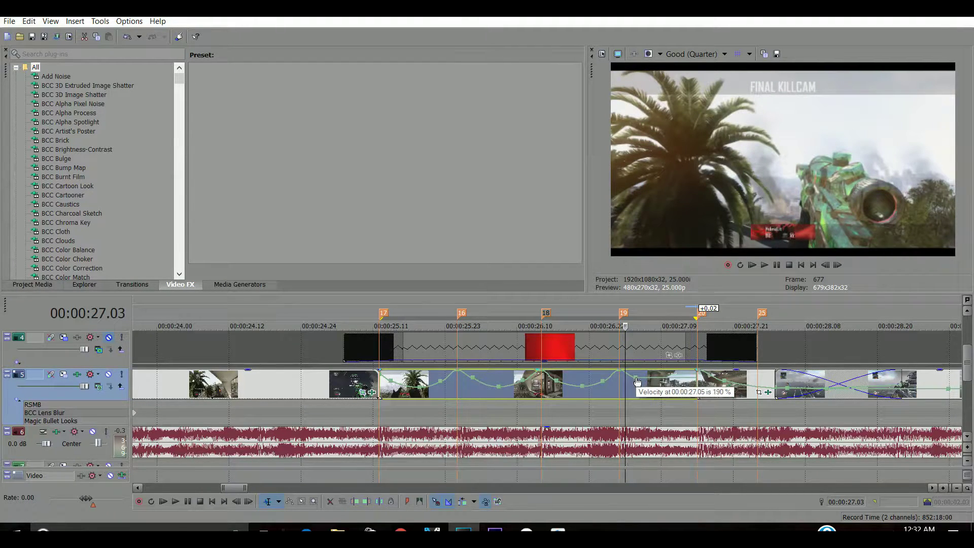
Shape a Fast Fade velocity drop after marker 19, from about 190% at 00:00:27.05 to about 59% at 00:00:27.09
left_click(636, 382)
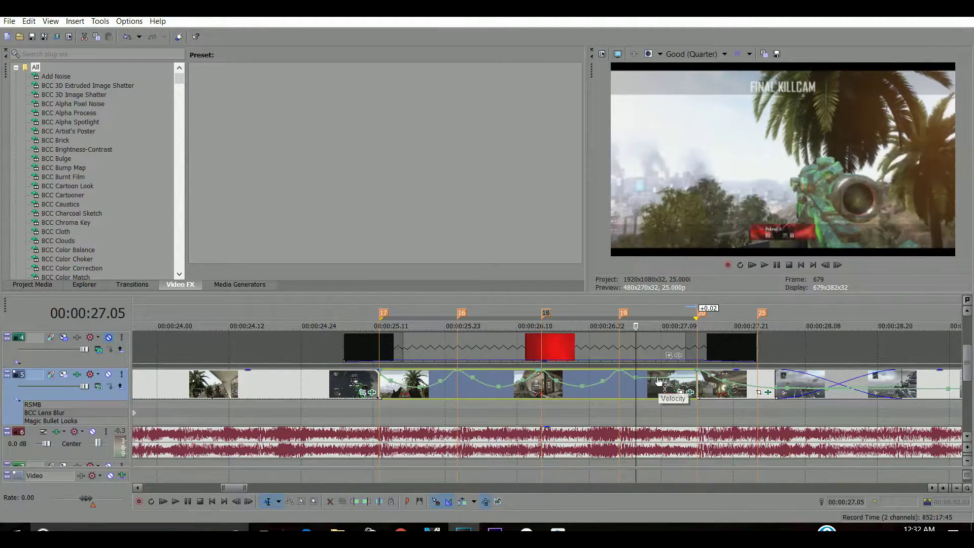
left_click(658, 385)
left_click_drag(666, 388, 665, 391)
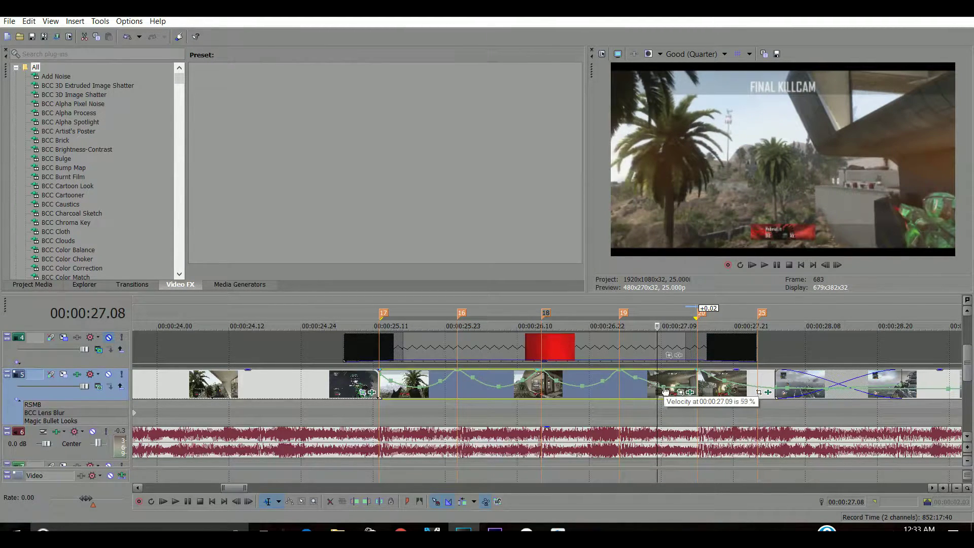
right_click(637, 379)
left_click(661, 278)
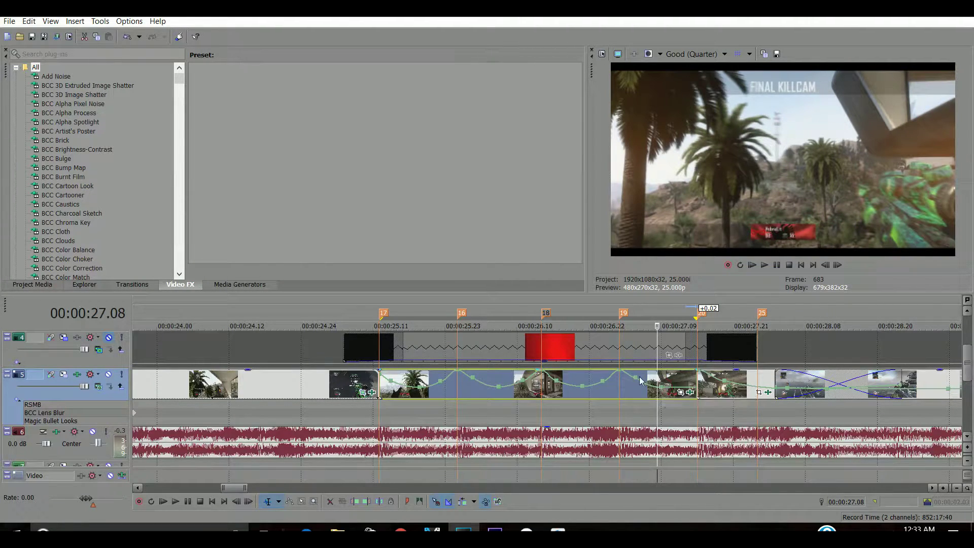
Shape a Slow Fade rise from the last dip through about 121% at 00:00:27.13 to a velocity peak at marker 20
left_click(676, 389)
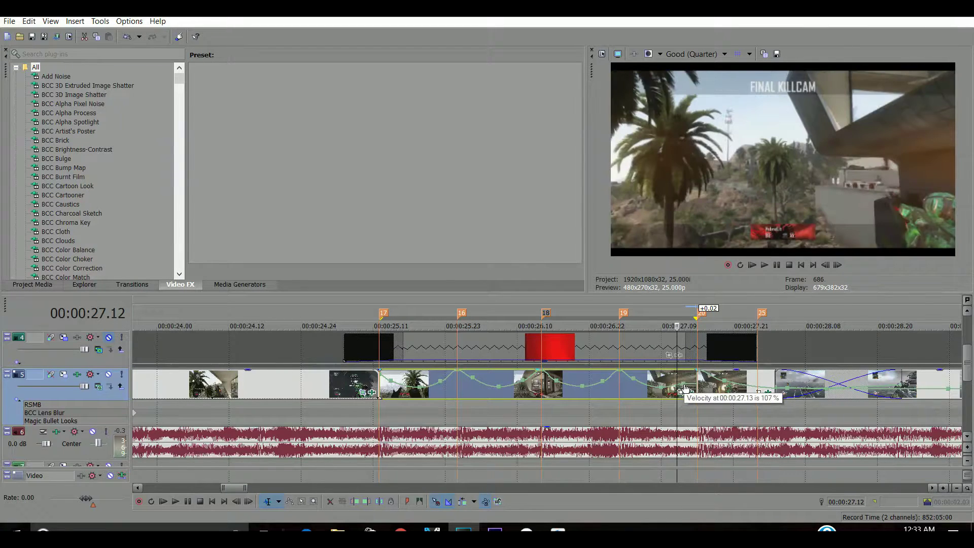
right_click(663, 393)
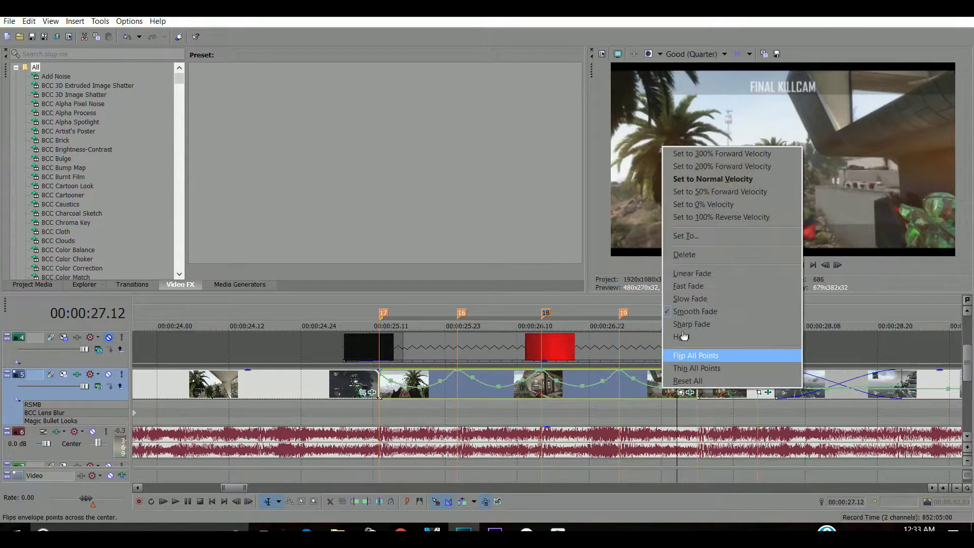
left_click(690, 300)
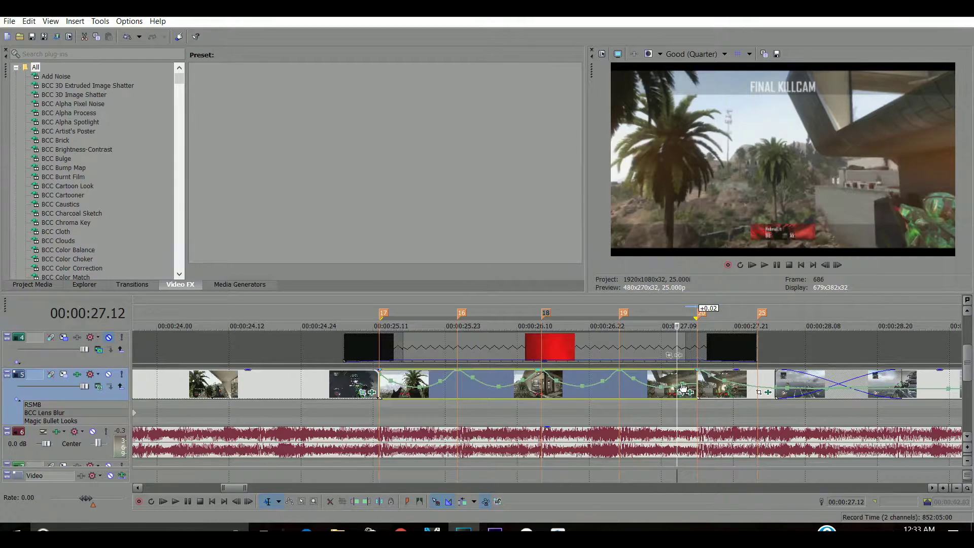
left_click_drag(685, 384, 681, 385)
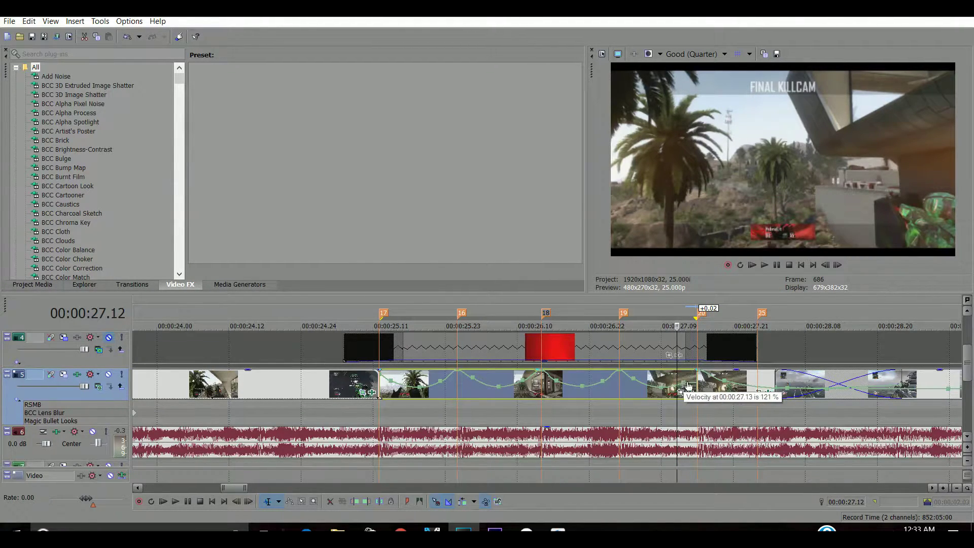
left_click(690, 386)
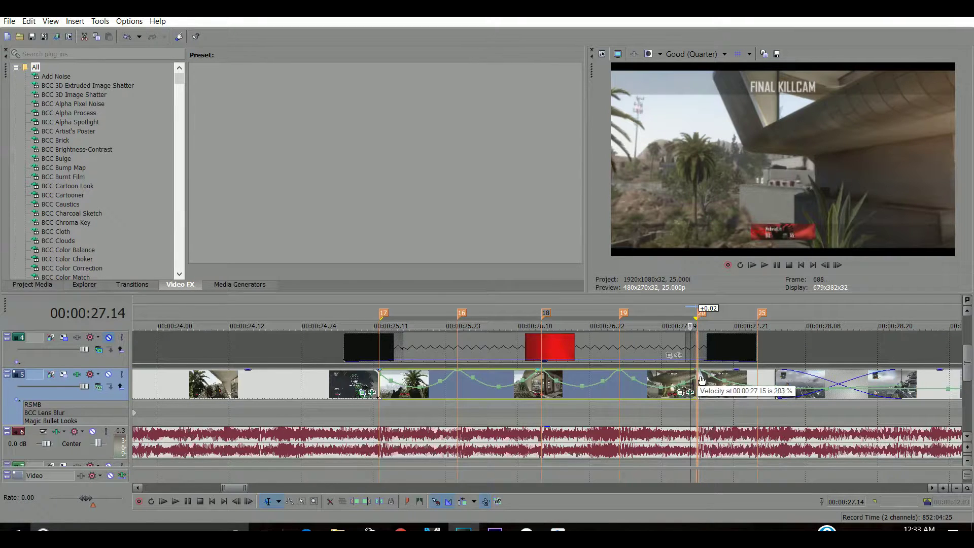
left_click_drag(701, 378, 701, 377)
scroll(692, 398, "up", 1)
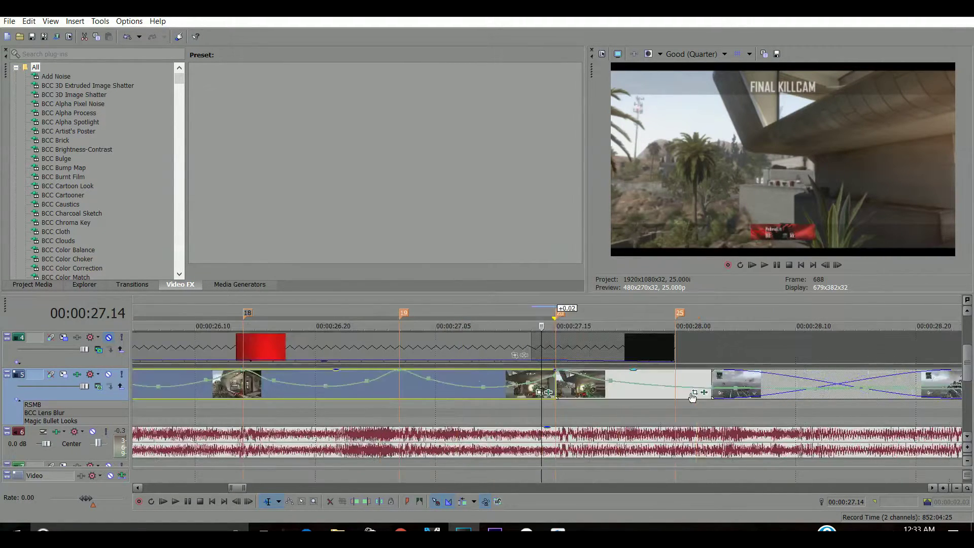
left_click(540, 347)
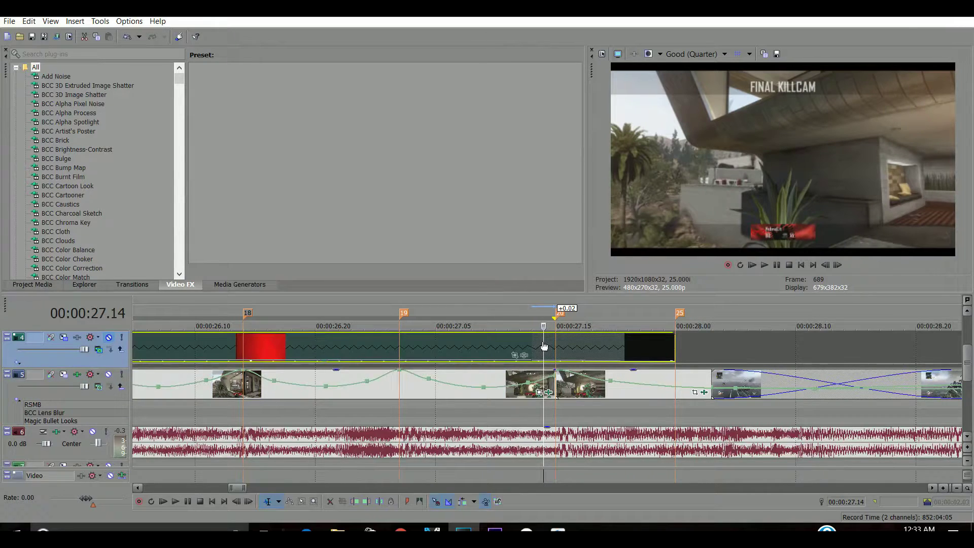
Examine the frames around the cut at marker 20 to see whether the shot lands on the beat
left_click(554, 346)
left_click(548, 347)
left_click(535, 351)
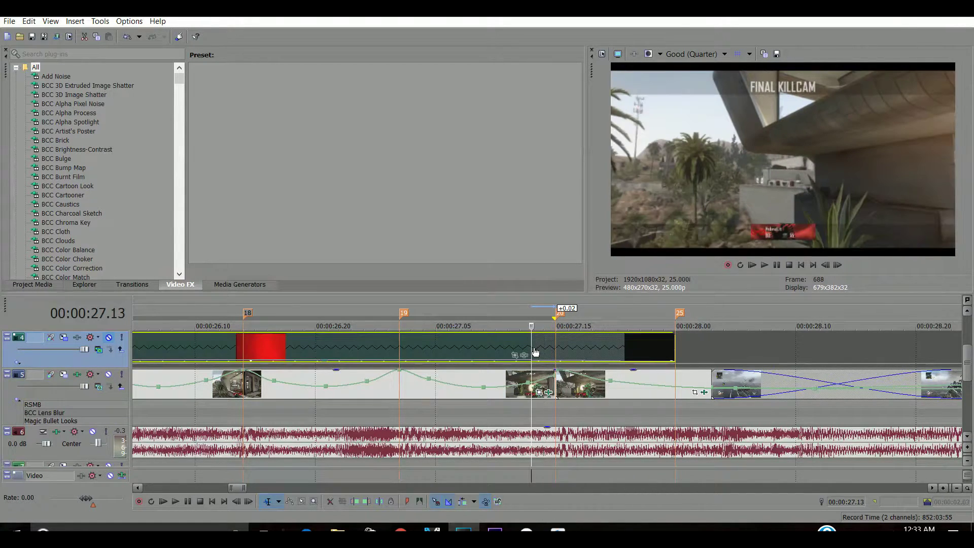
key("Right")
key("Right")
key("Left")
key("Right")
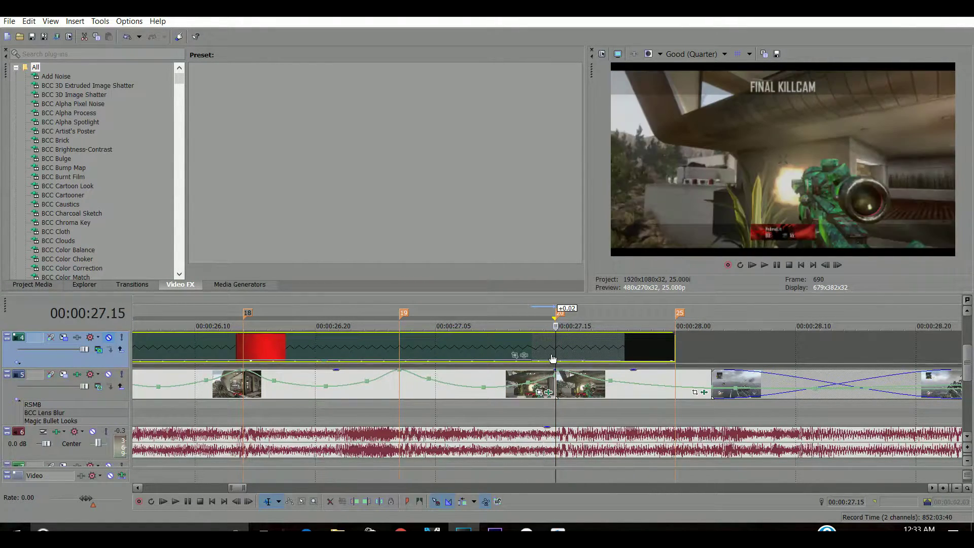
scroll(553, 358, "down", 4)
scroll(531, 382, "down", 2)
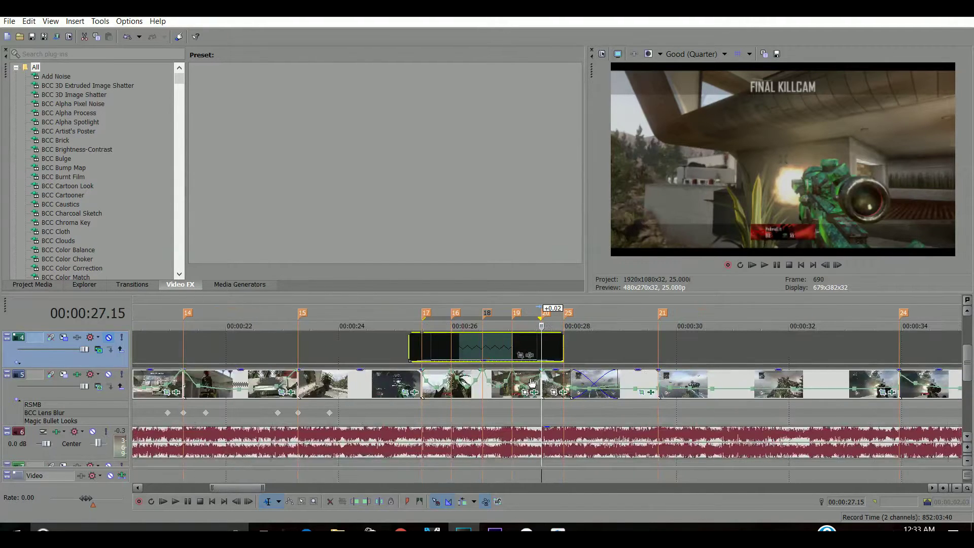
Turn off the Color Corrector and NewBlue ME Zoom Blur effects on the clip between markers 15 and 17
left_click(426, 383)
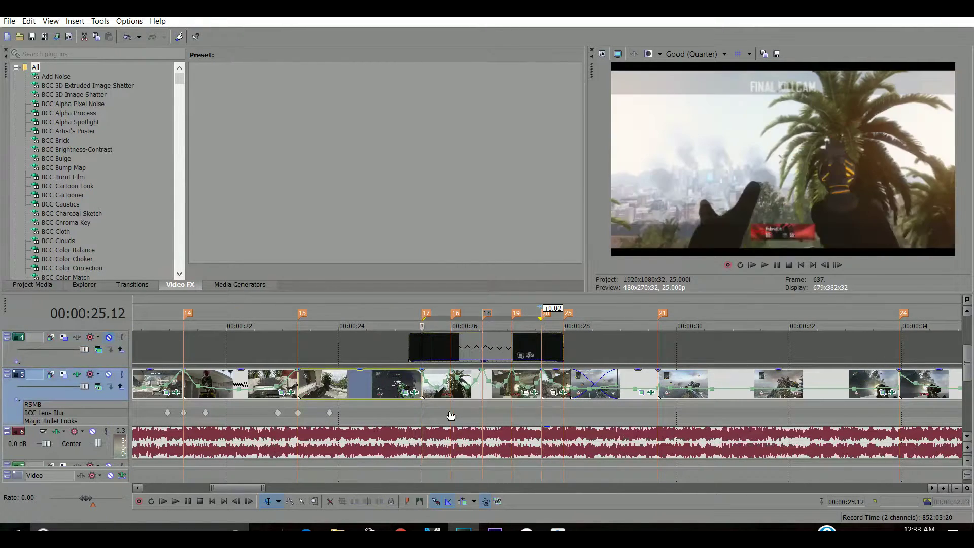
scroll(566, 408, "up", 4)
scroll(536, 436, "down", 4)
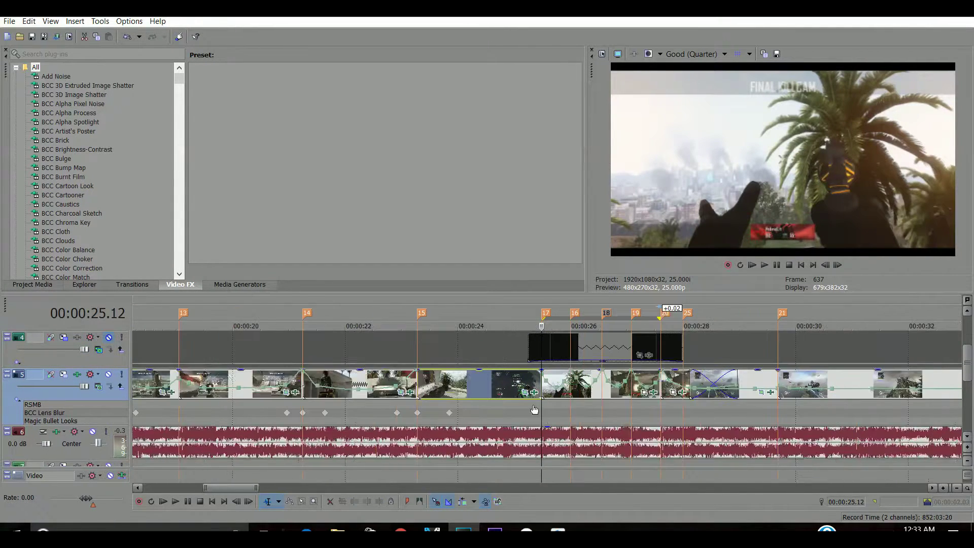
left_click(460, 390)
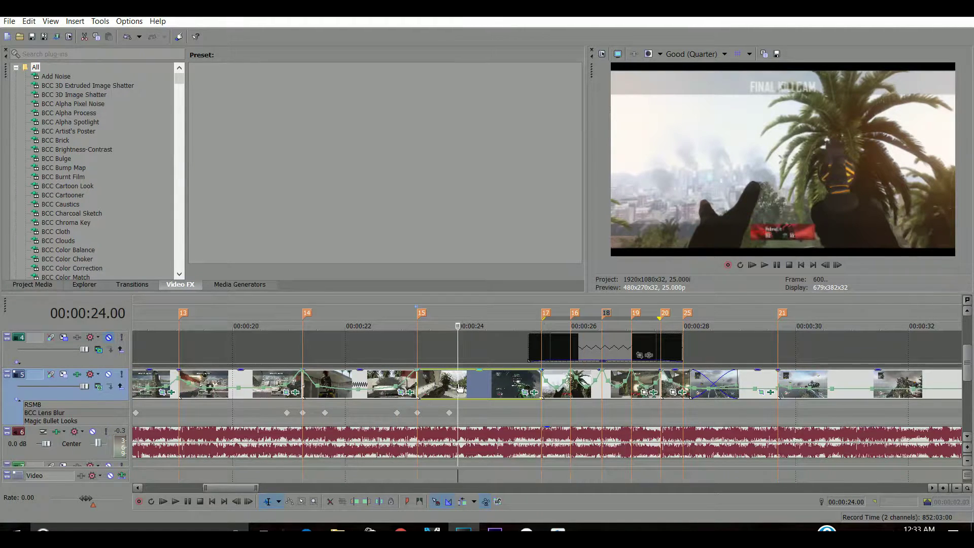
key("space")
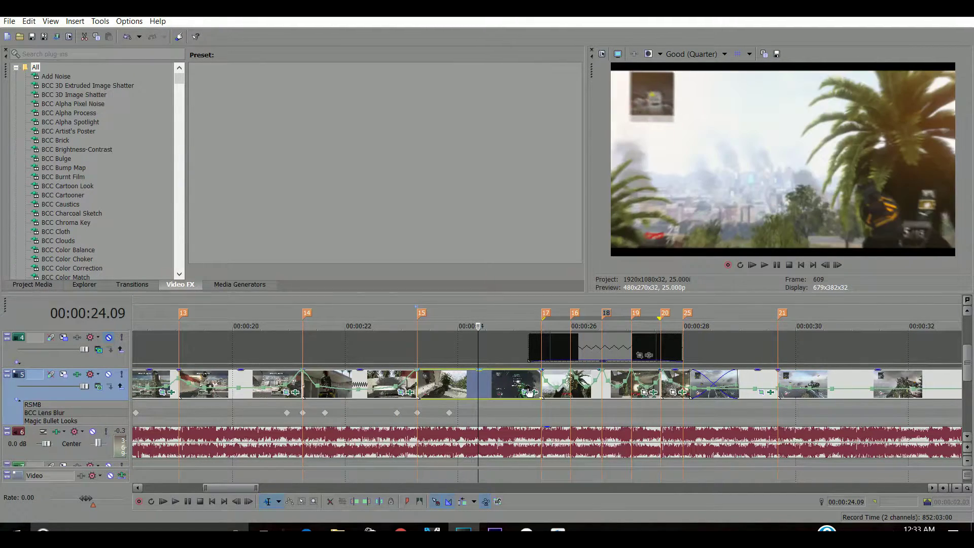
left_click(529, 392)
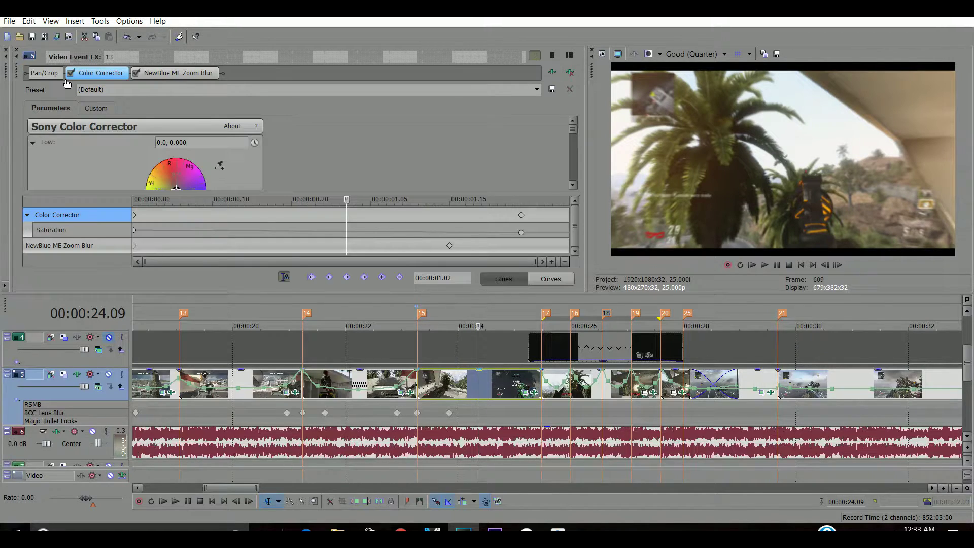
left_click(73, 76)
left_click(135, 74)
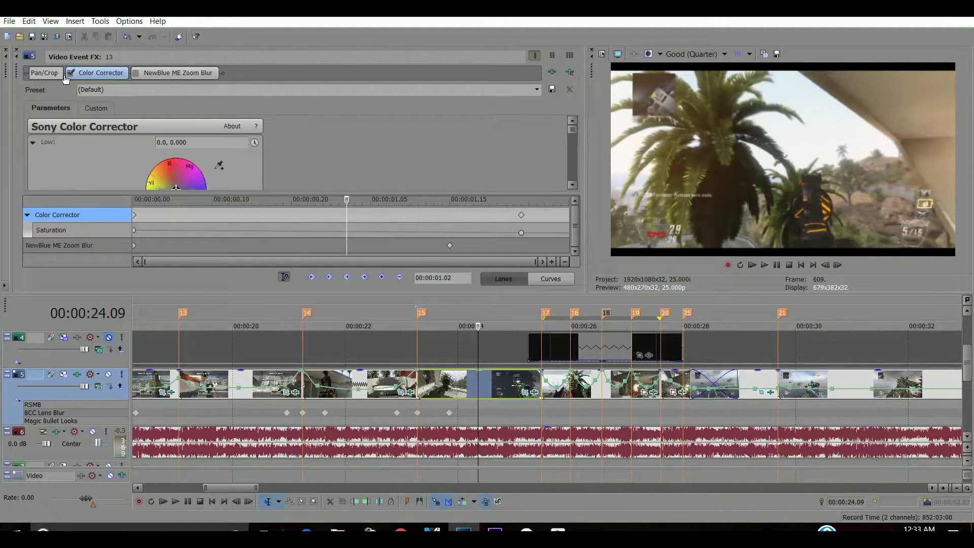
left_click(70, 73)
left_click(16, 52)
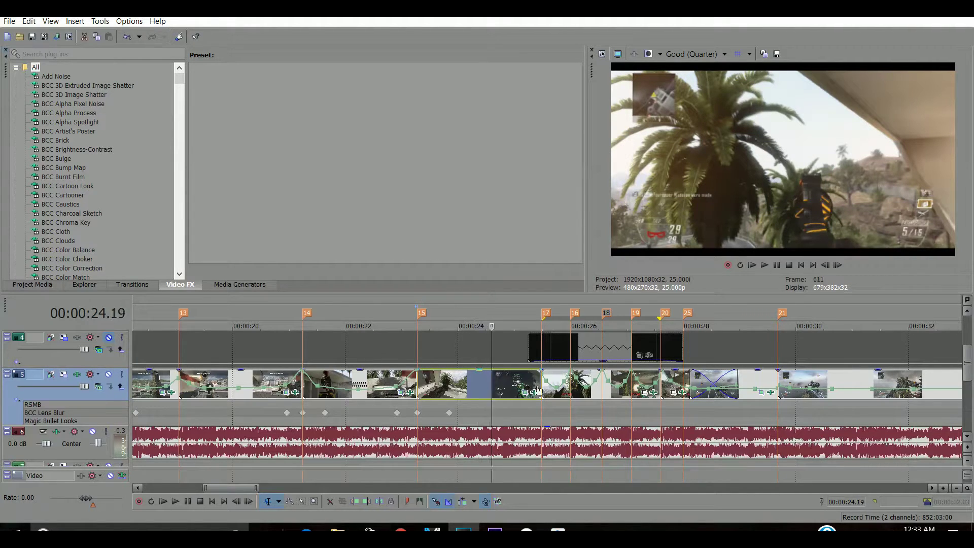
Insert a velocity envelope on the clip between markers 15 and 17
left_click(541, 391)
left_click(590, 394)
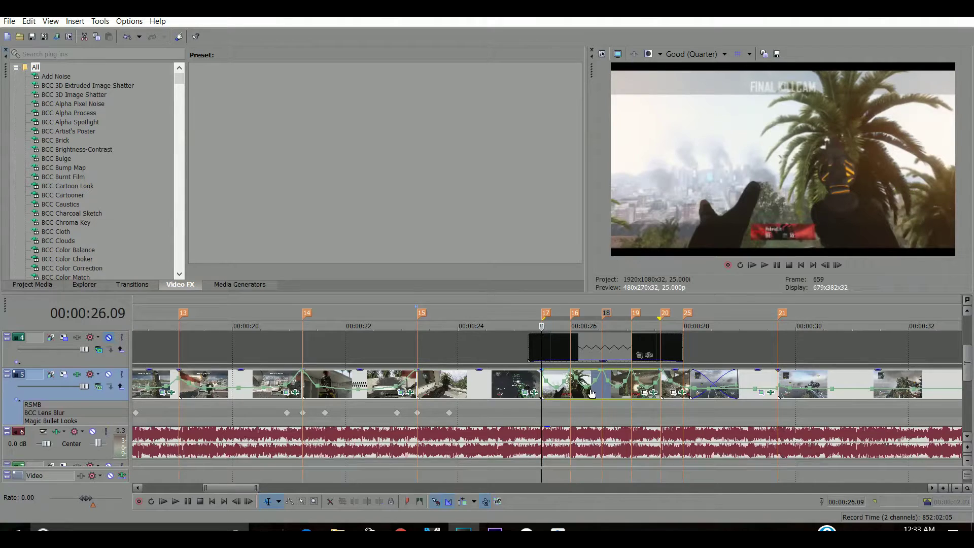
left_click(502, 391)
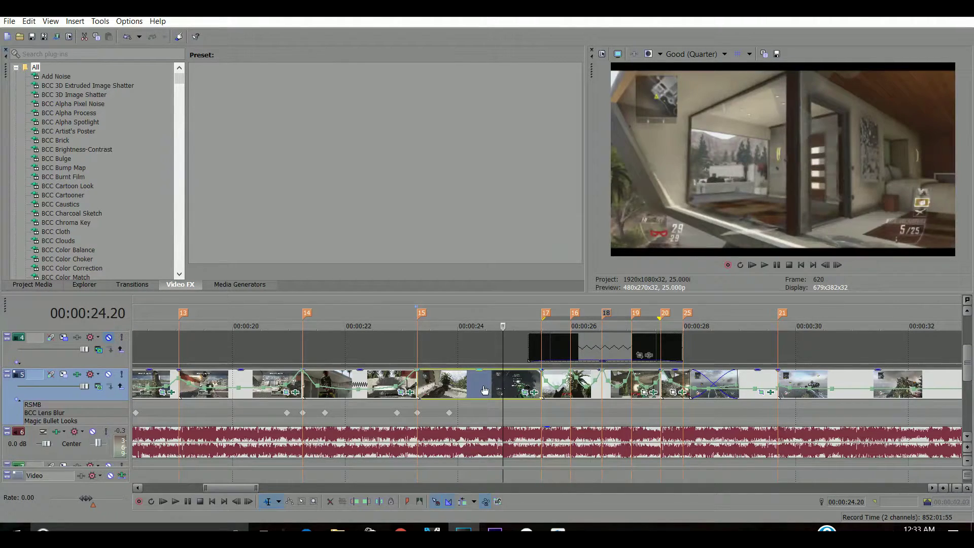
right_click(485, 389)
mouse_move(583, 400)
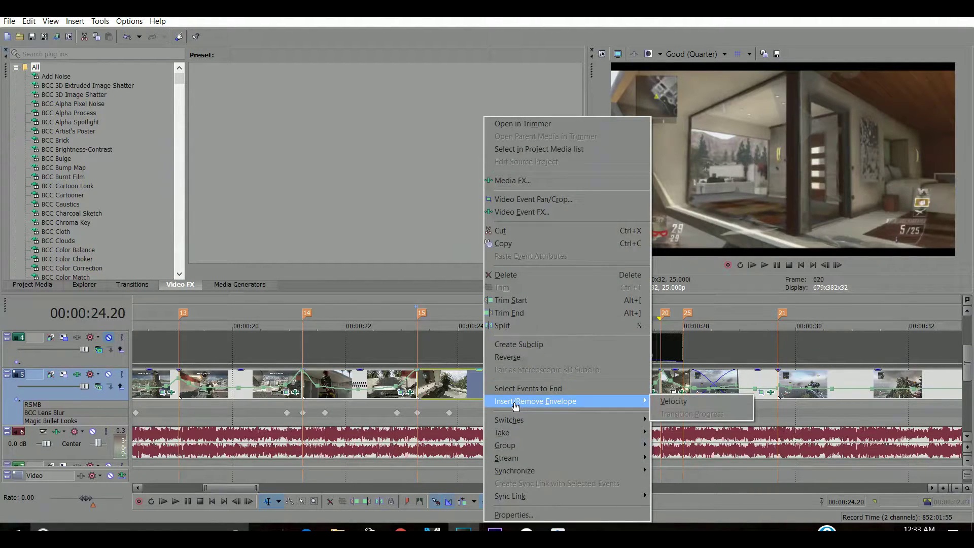
left_click(686, 406)
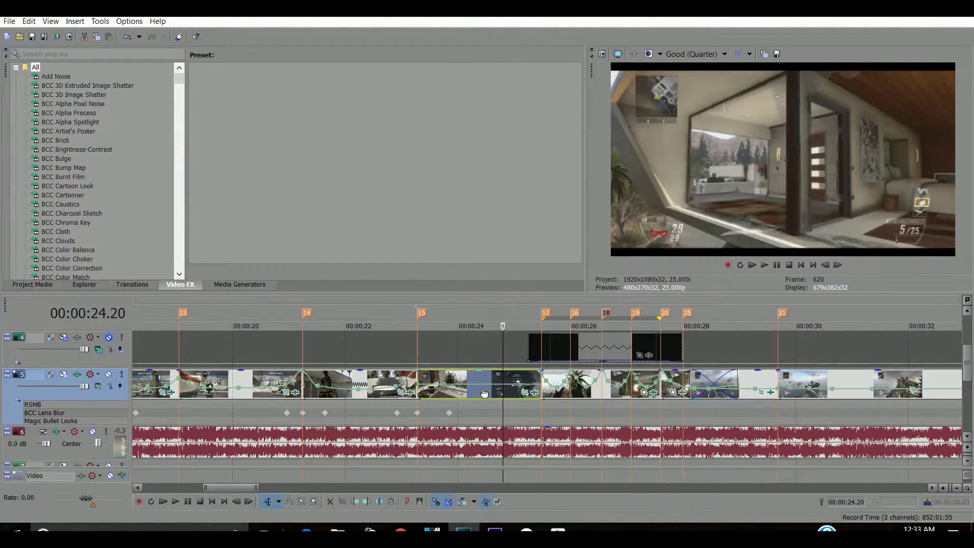
Shape a velocity drop after marker 15 down to about 52% at 00:00:23.16
left_click(428, 389)
scroll(428, 390, "up", 1)
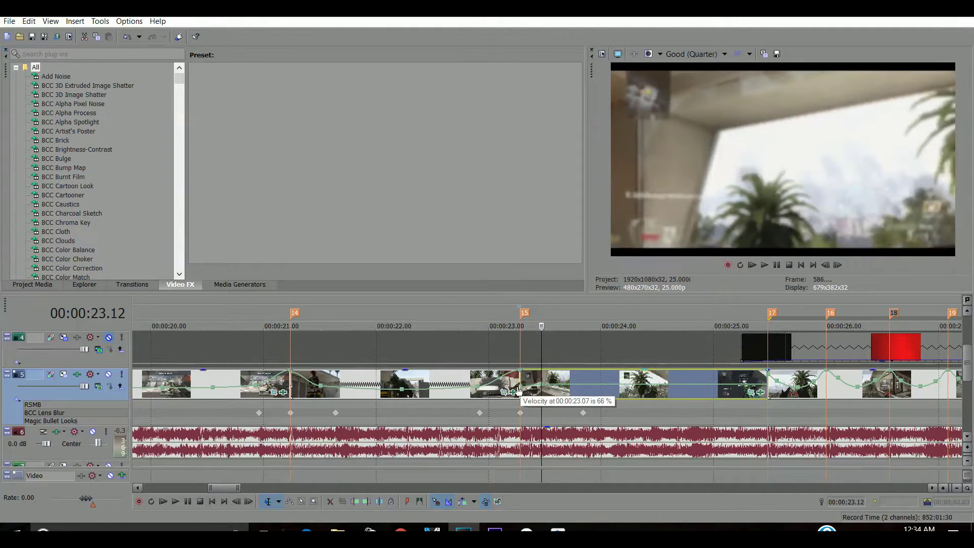
left_click_drag(514, 391, 553, 389)
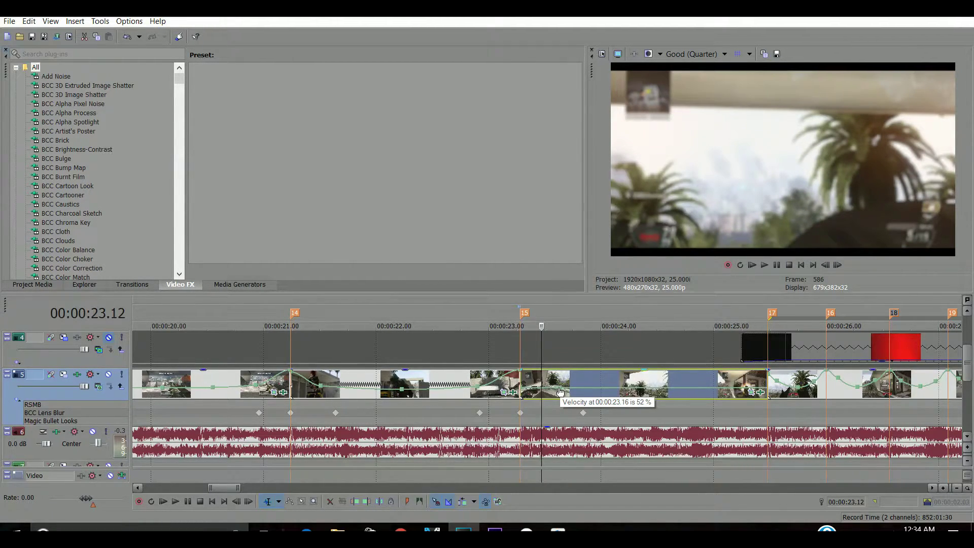
left_click_drag(559, 391, 561, 392)
left_click(560, 392)
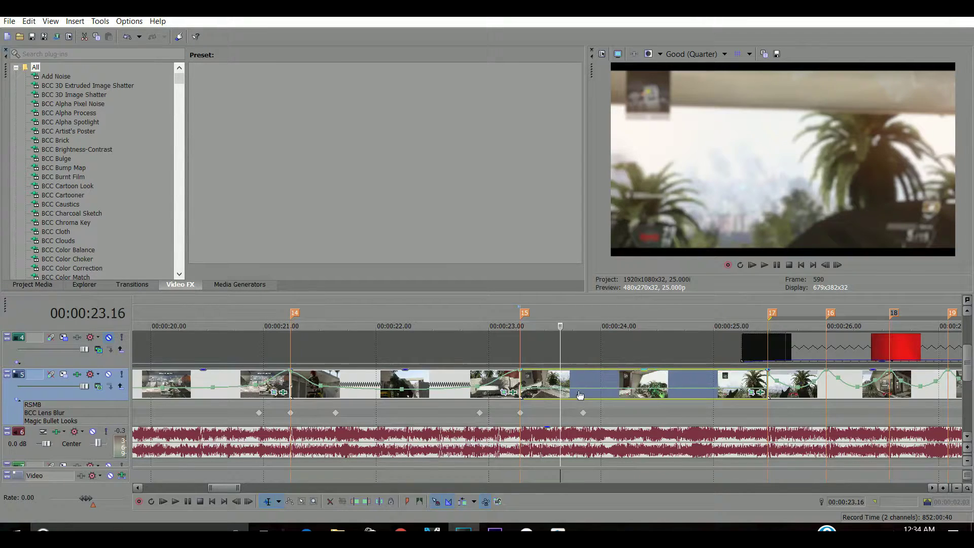
Add a velocity point near 00:00:24.24 set to 50%, and bring the clip's end at marker 17 to about 66%
left_click(689, 394)
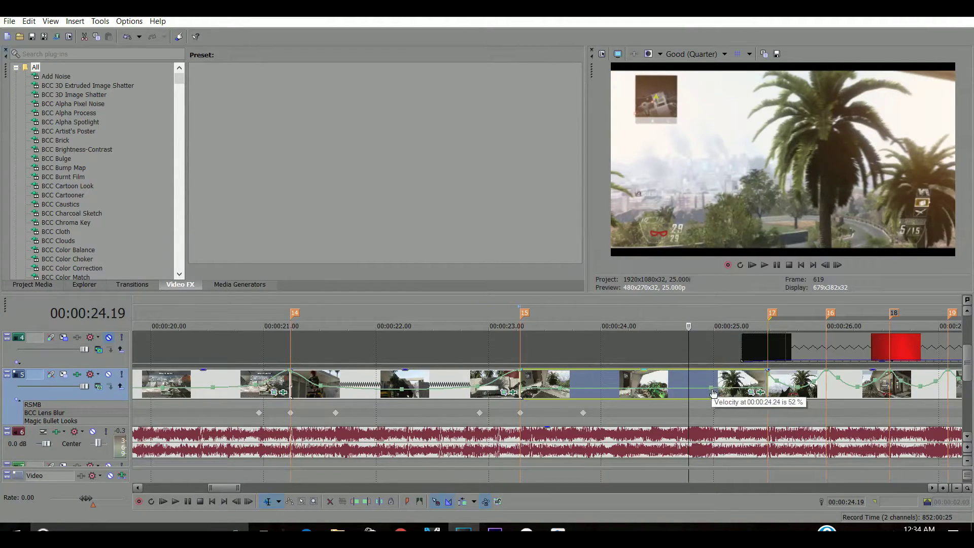
left_click(713, 393)
right_click(714, 393)
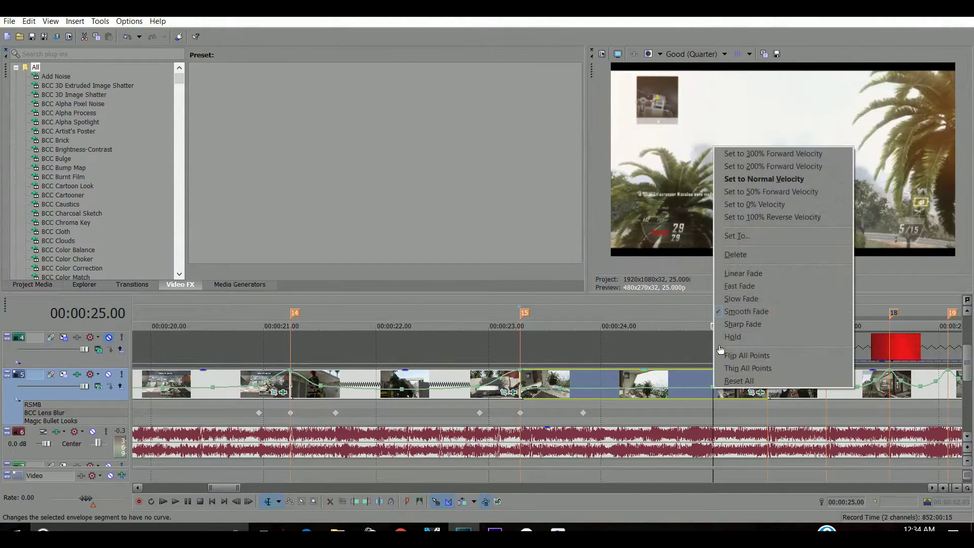
left_click(741, 238)
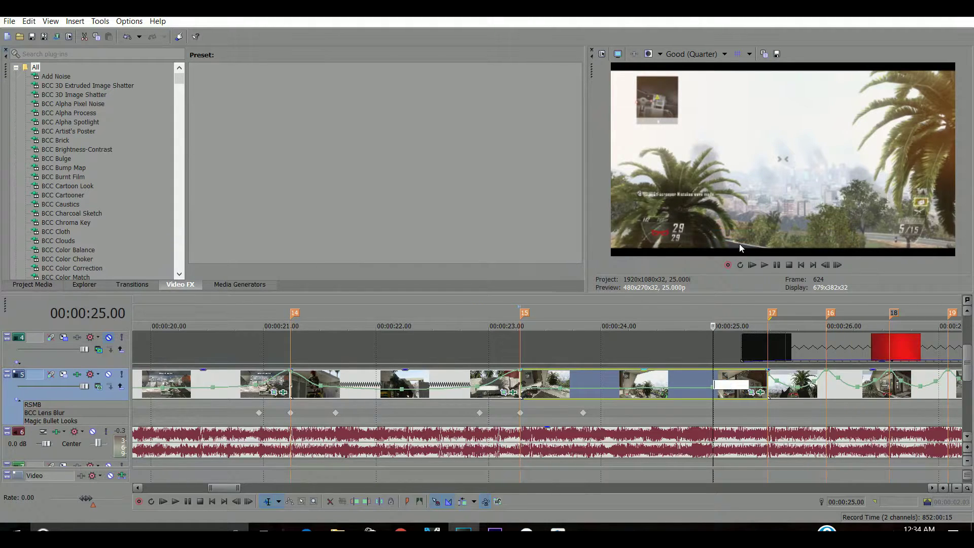
type("50")
key("Return")
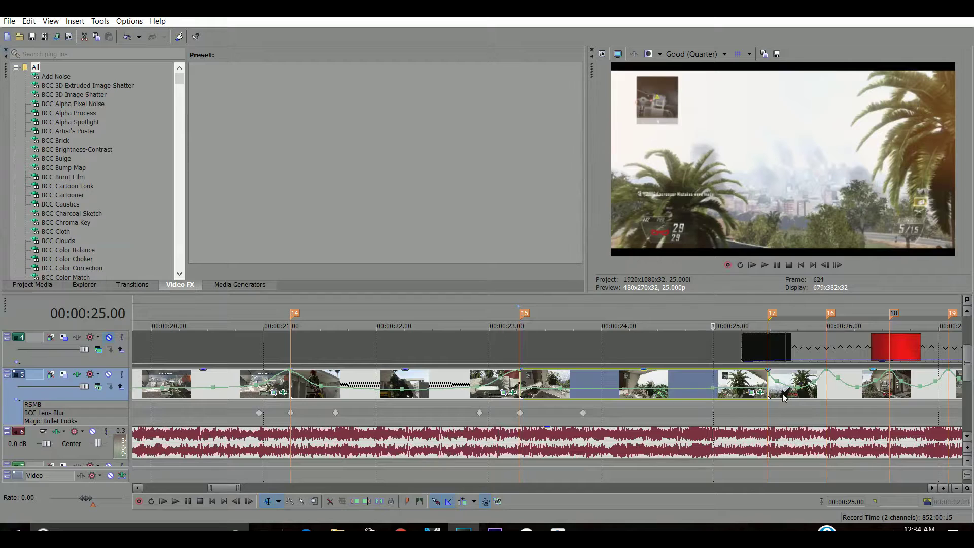
left_click(738, 390)
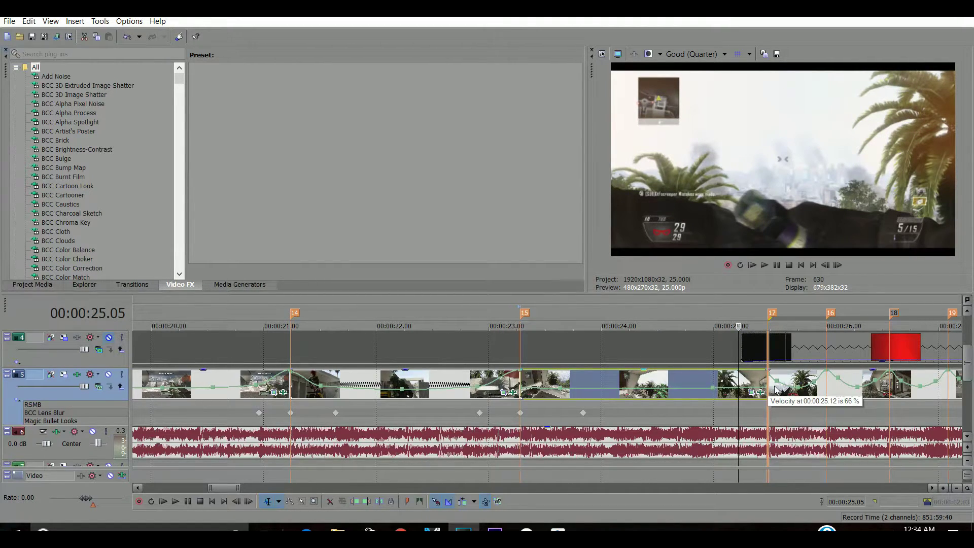
left_click(628, 386)
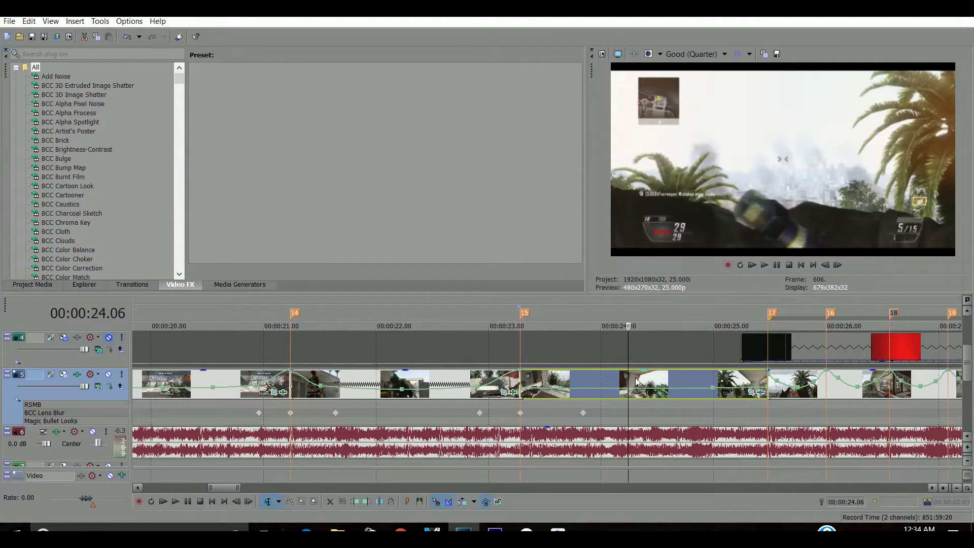
Delete the overlay event on track 4 above the clips around markers 17 to 25
scroll(543, 360, "down", 3)
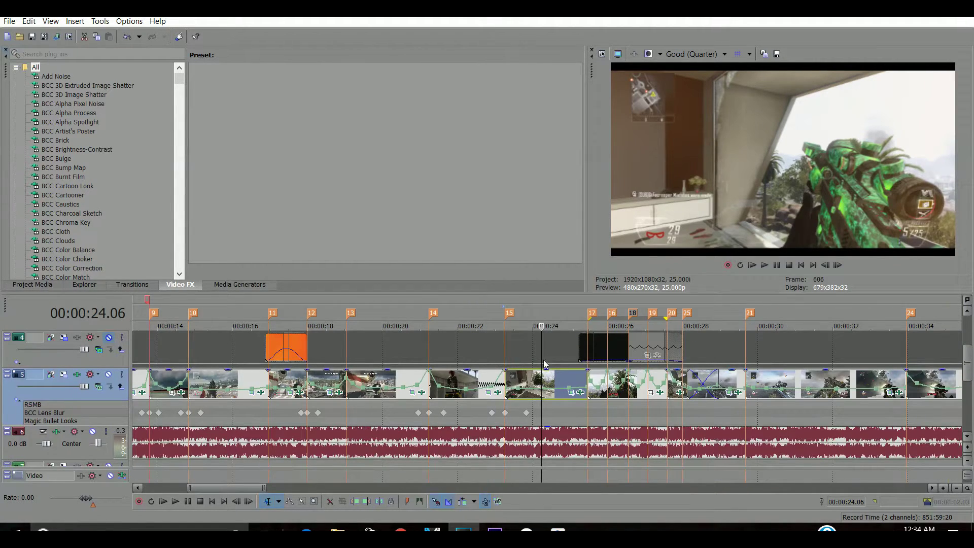
right_click(617, 353)
left_click(660, 276)
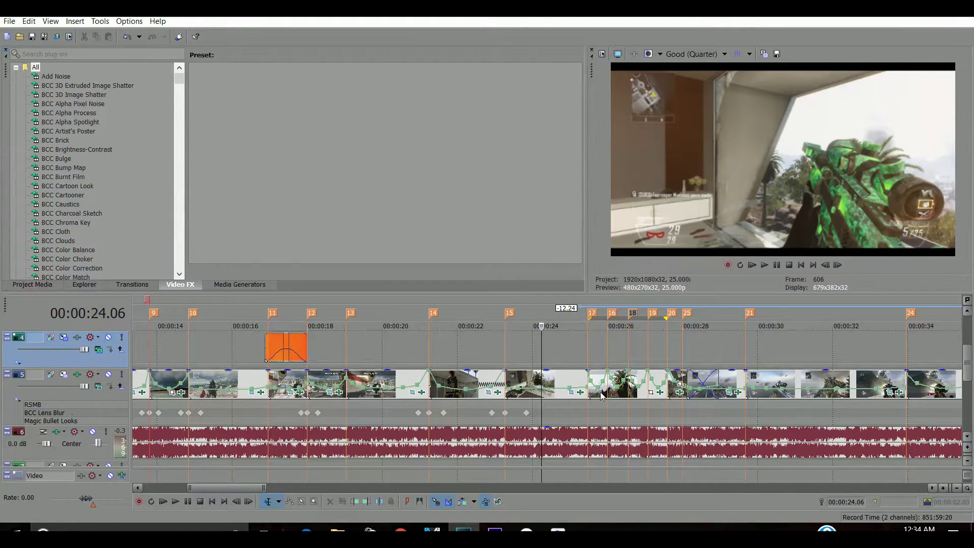
Move the clip between markers 15 and 17 up to the empty track 4, keeping its end at marker 17
left_click(590, 393)
scroll(529, 363, "up", 4)
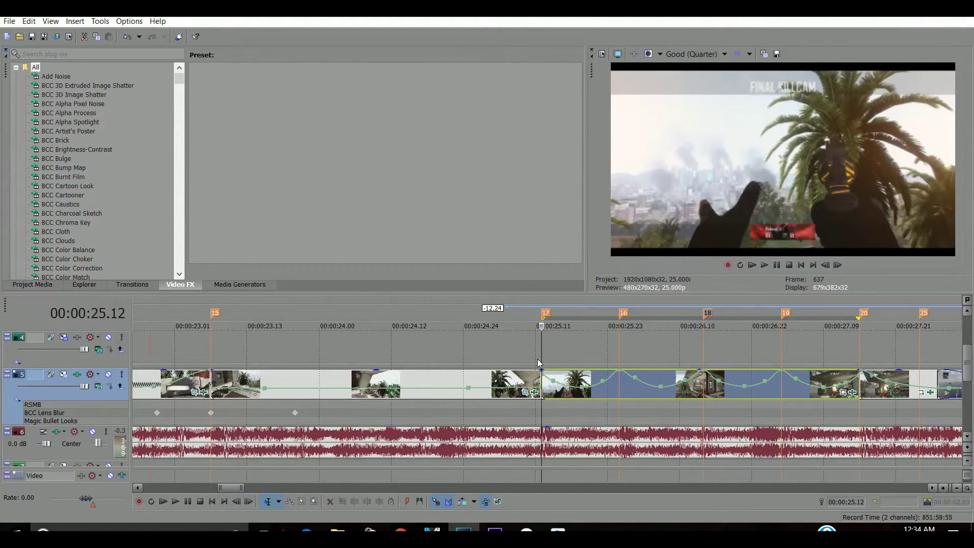
left_click(540, 355)
left_click(534, 354)
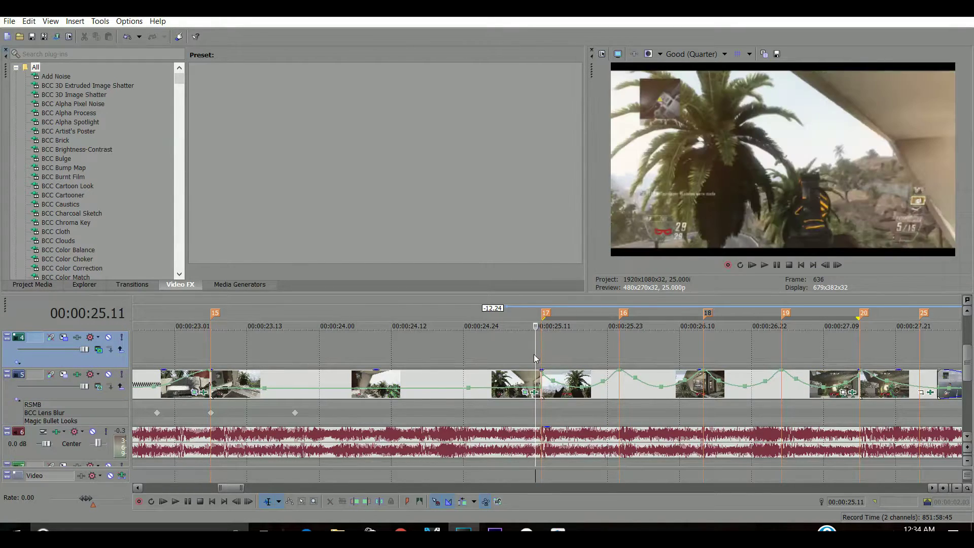
left_click(541, 360)
scroll(539, 360, "up", 2)
left_click_drag(398, 386, 407, 361)
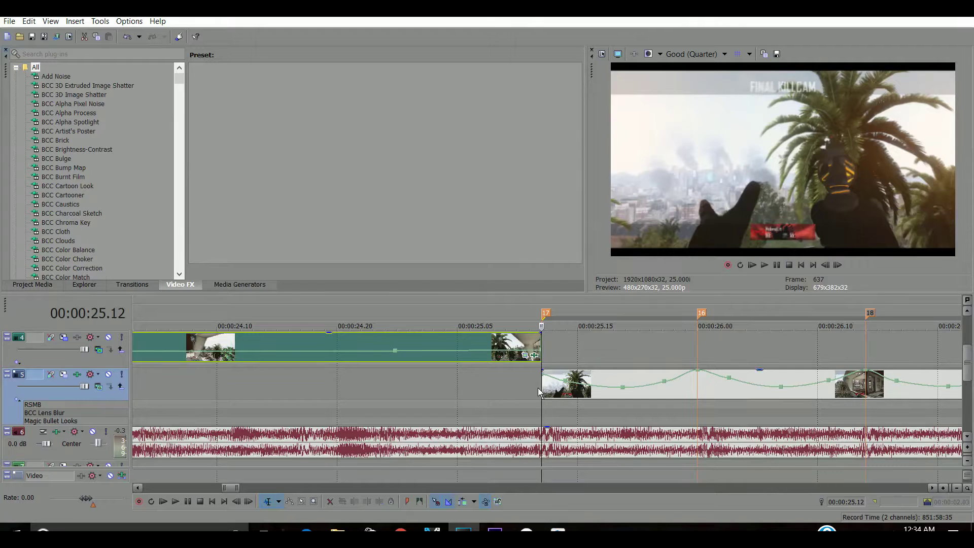
Shift the track 4 clip by two frames at marker 15 and trim its end back to marker 17
left_click(528, 438)
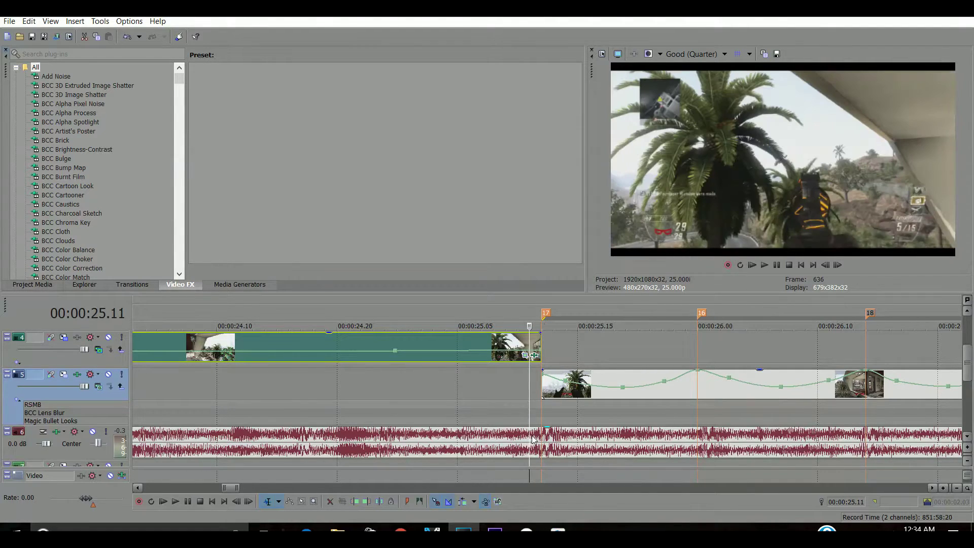
left_click(539, 438)
left_click(531, 435)
scroll(528, 395, "down", 5)
mouse_move(301, 347)
left_mouse_down()
mouse_move(292, 347)
mouse_move(312, 348)
left_mouse_up()
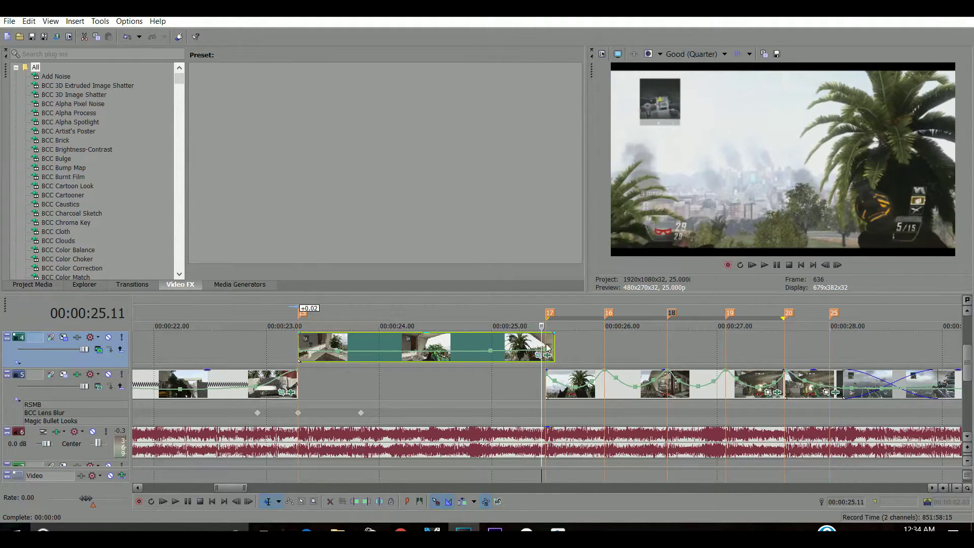
left_click_drag(555, 346, 544, 347)
scroll(549, 472, "up", 3)
key("Left")
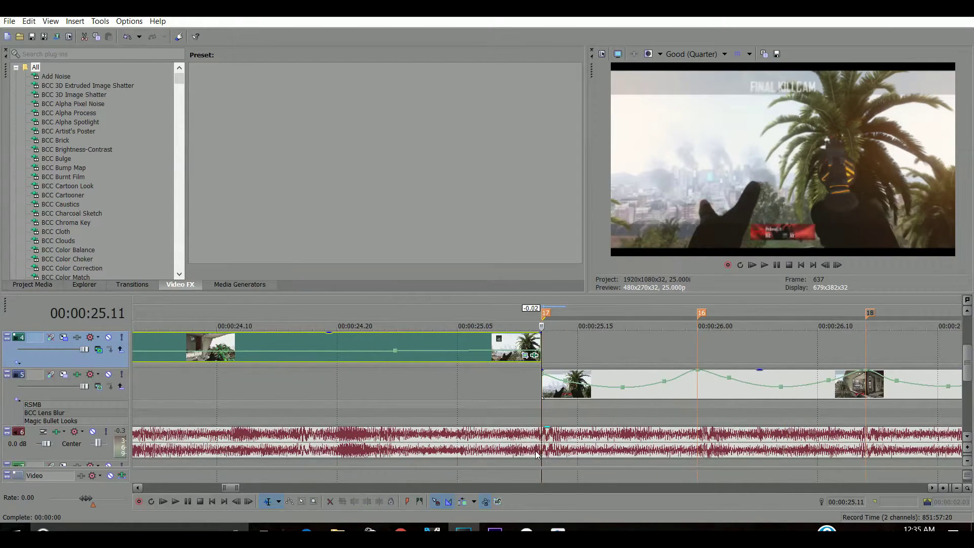
Readjust the track 4 clip's end and nudge it by one frame so it fits between markers 15 and 17
key("Right")
left_click_drag(541, 344, 504, 348)
scroll(505, 350, "down", 5)
left_click_drag(292, 347, 295, 347)
scroll(539, 348, "up", 5)
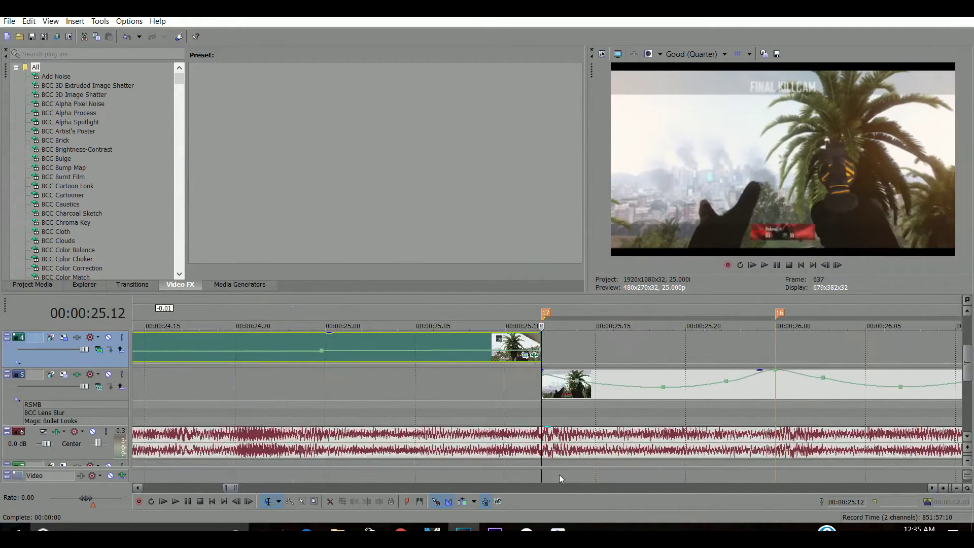
key("Left")
key("Right")
Move the adjusted clip back onto track 5 and extend the start of the loop region to marker 15
scroll(535, 455, "down", 4)
scroll(536, 455, "down", 2)
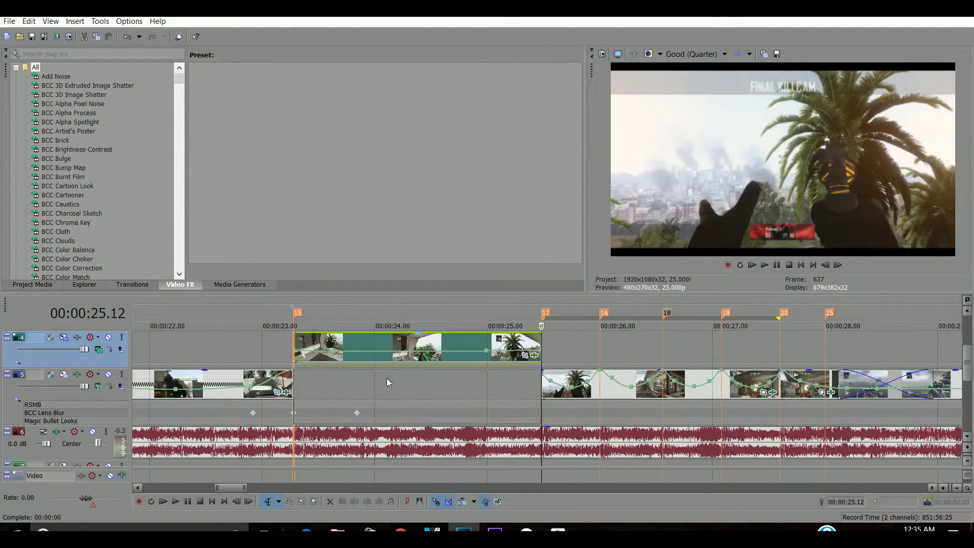
left_click_drag(388, 383, 389, 384)
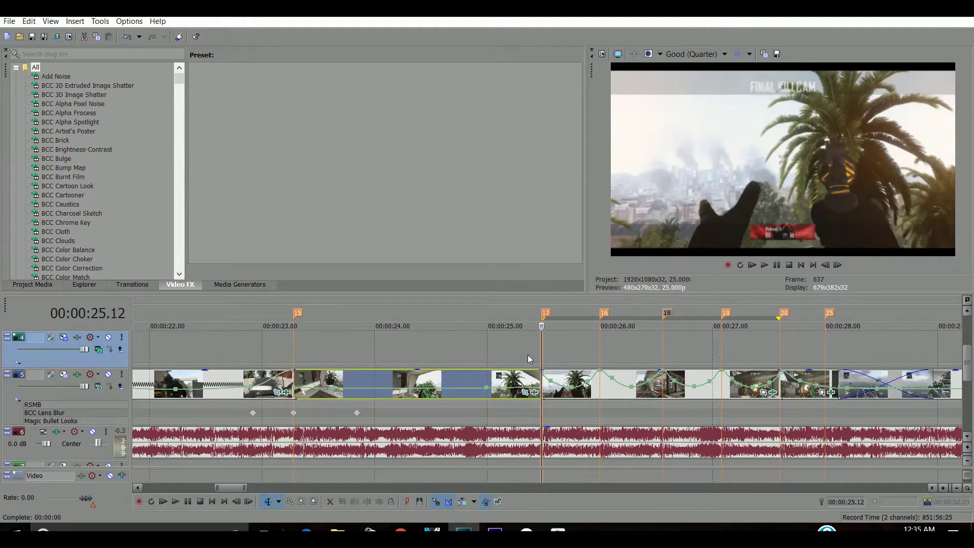
left_click(514, 326)
mouse_move(544, 318)
left_mouse_down()
mouse_move(401, 348)
mouse_move(297, 351)
left_mouse_up()
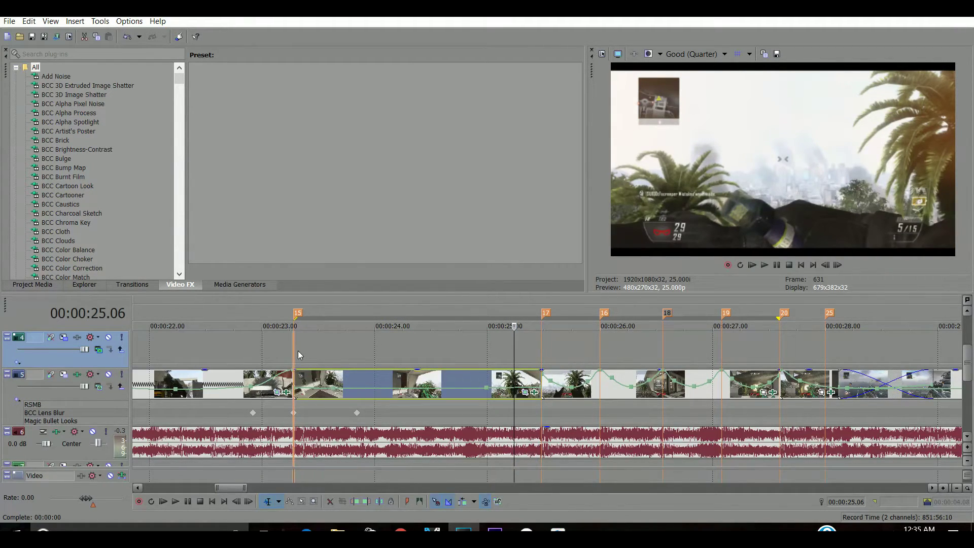
Save the project and play back the loop region from marker 15 to marker 20 to check the clips against the music
left_click(15, 21)
left_click(31, 77)
key("space")
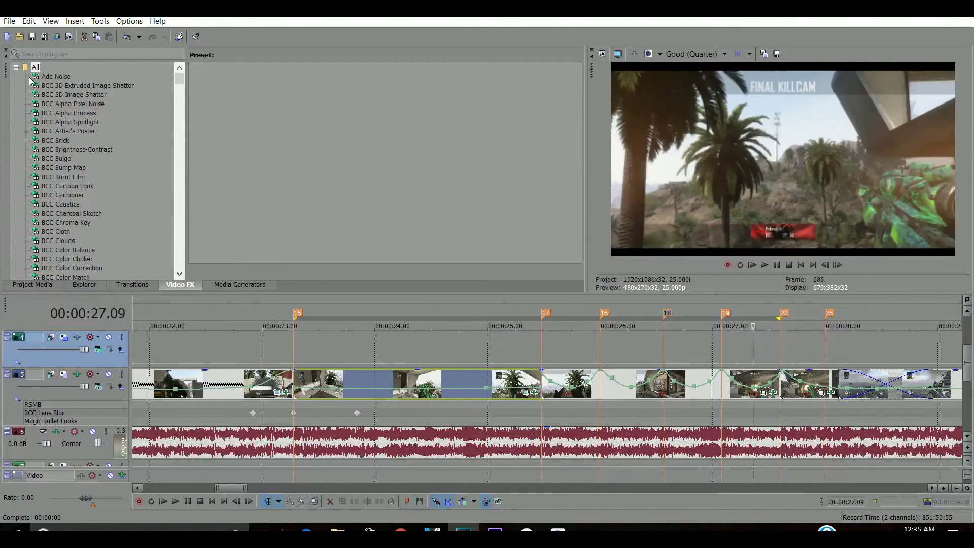
key("space")
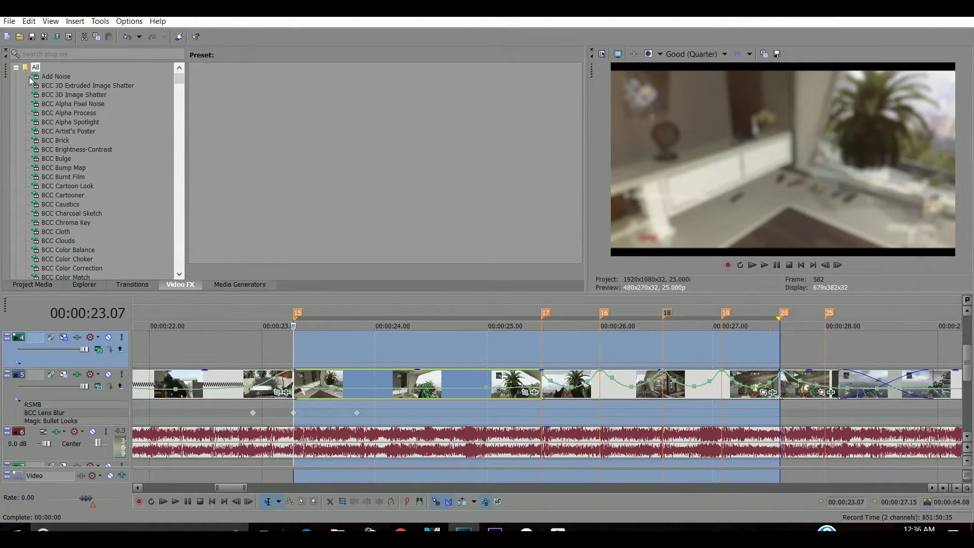
key("space")
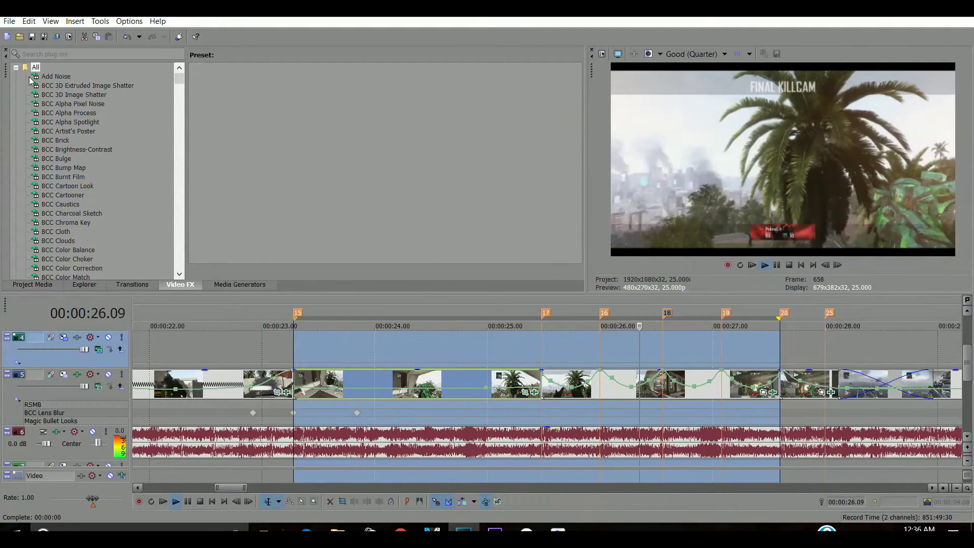
key("space")
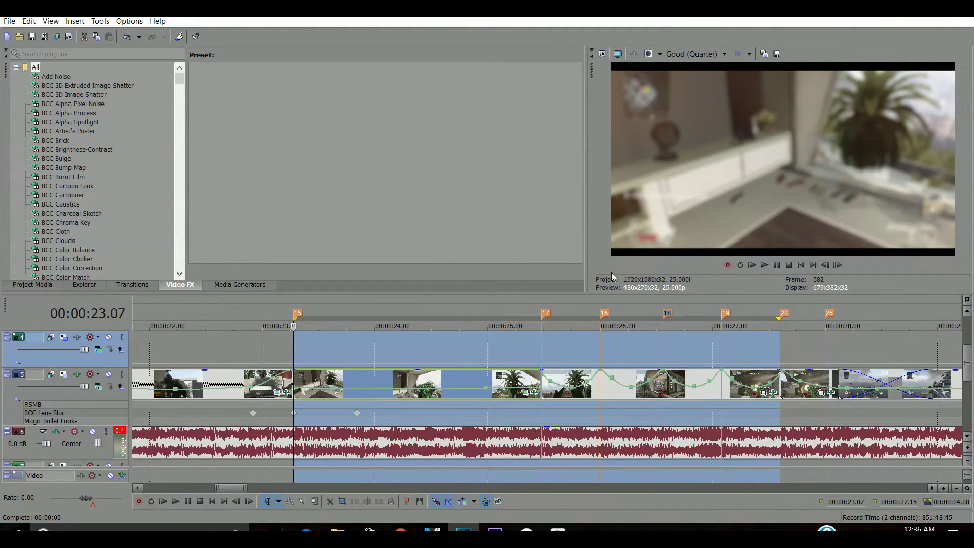
Select the clip starting at marker 17 and scrub through its opening to just past marker 16
left_click(543, 383)
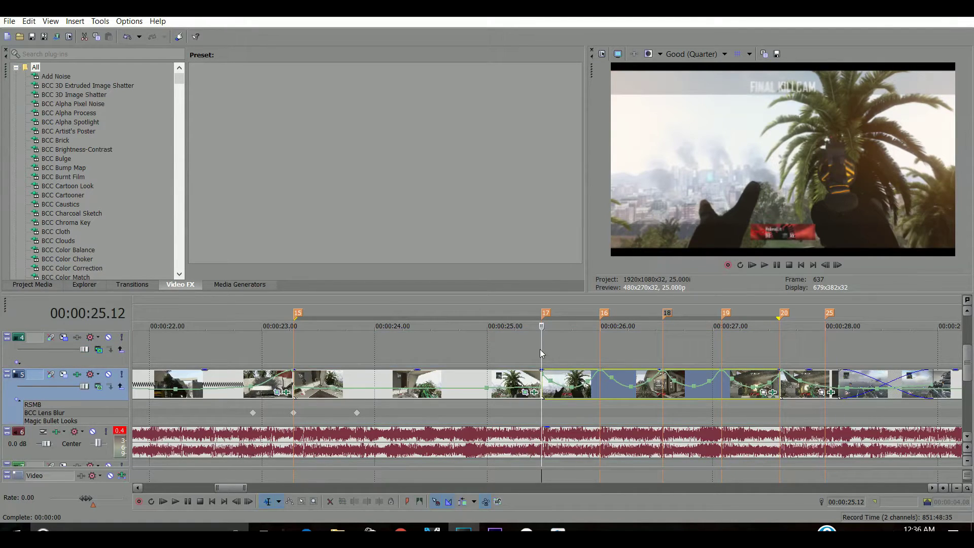
left_click_drag(542, 350, 602, 392)
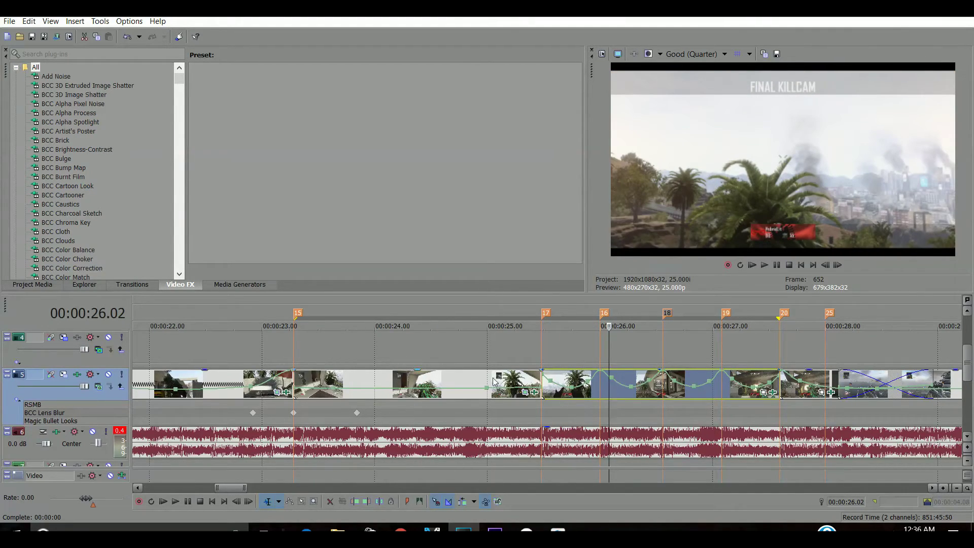